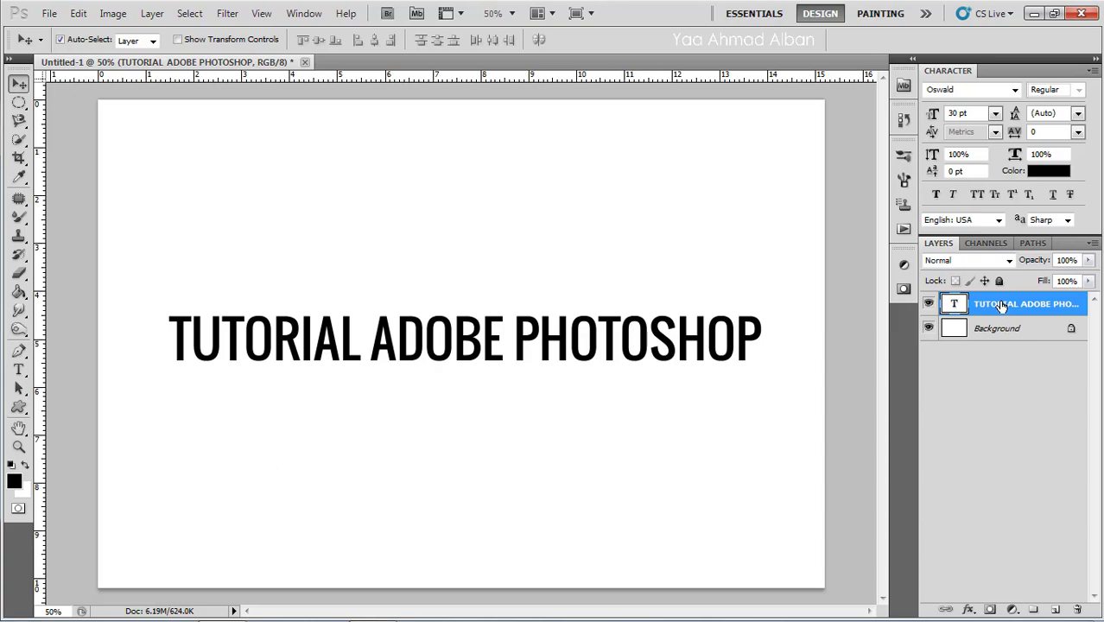
Open the Blending Options of the TUTORIAL ADOBE PHOTOSHOP text layer and move the dialog to uncover the layer list
{"action": "right_click", "coordinate": [1001, 307]}
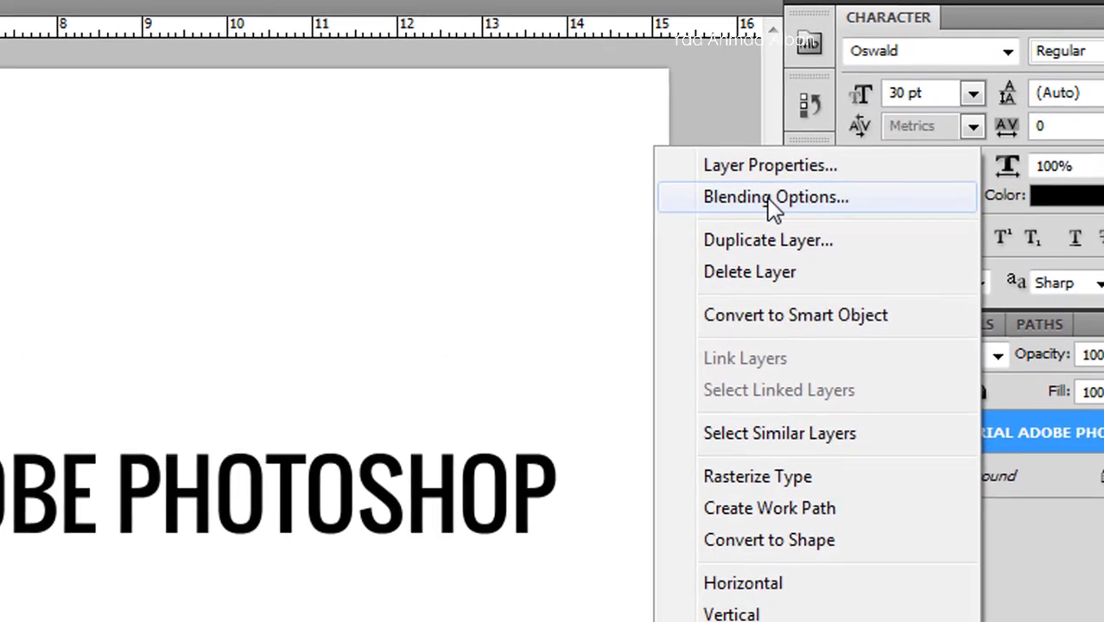
{"action": "left_click", "coordinate": [768, 198]}
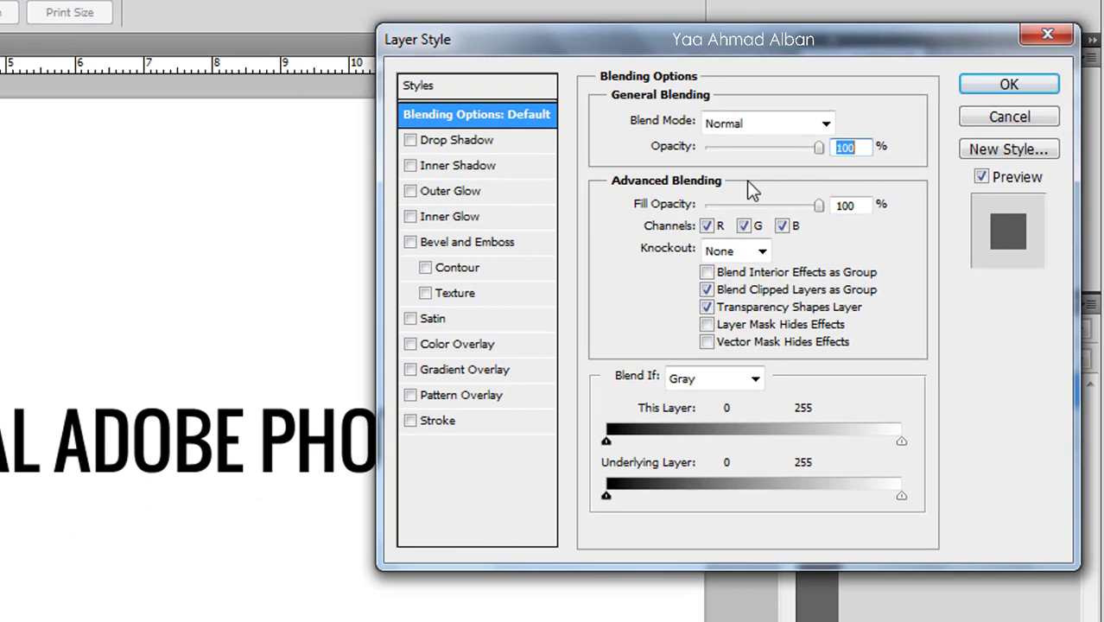
{"action": "left_click_drag", "start_coordinate": [591, 51], "coordinate": [420, 99]}
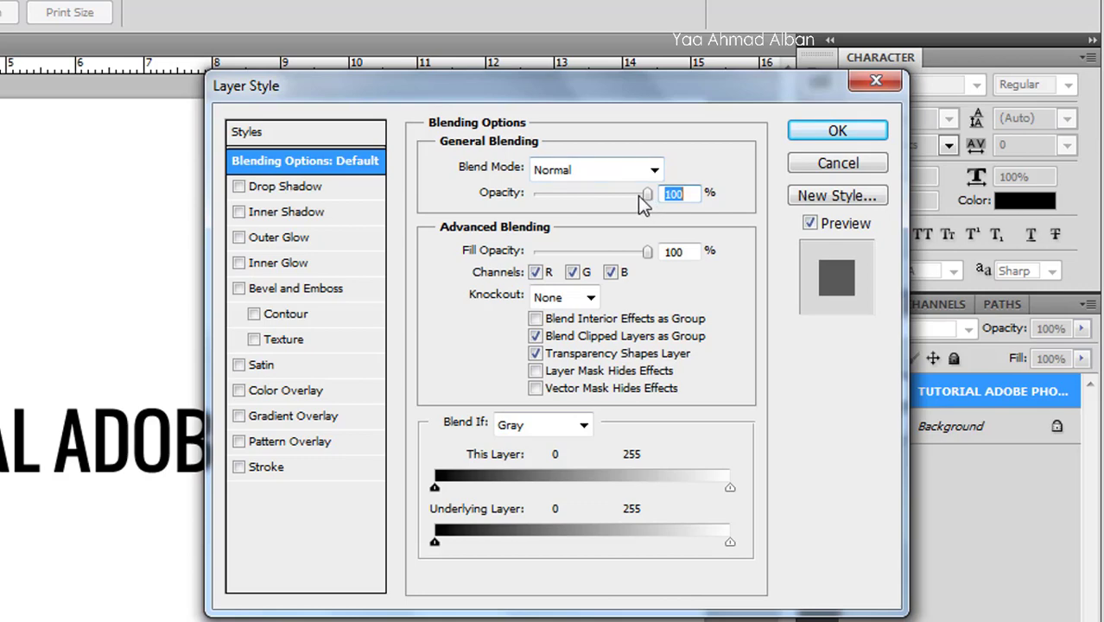
Try the text layer's general blending opacity at about 39% and return it to 100%
{"action": "left_click_drag", "start_coordinate": [646, 195], "coordinate": [577, 212]}
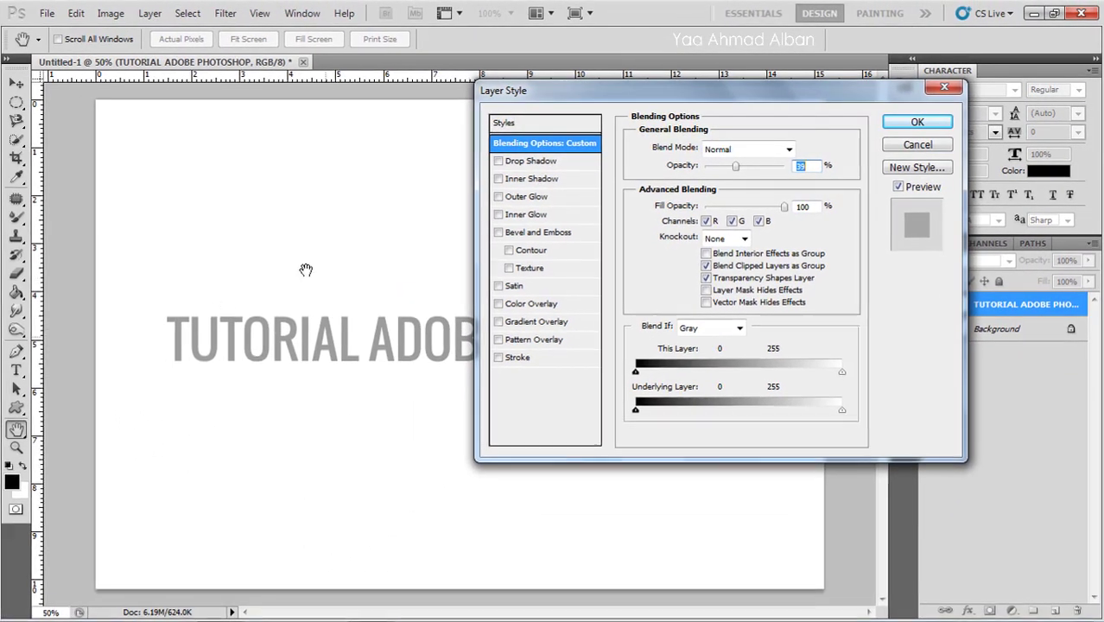
{"action": "left_click_drag", "start_coordinate": [741, 170], "coordinate": [796, 169]}
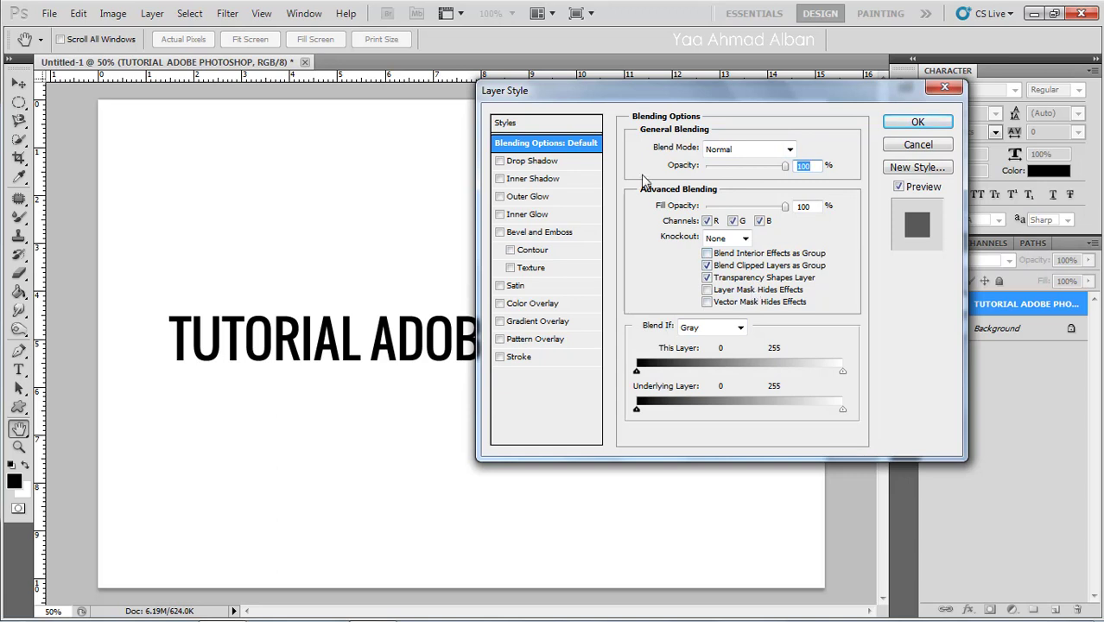
Add a drop shadow to the text at an angle of about -50° and a distance of about 7 px
{"action": "left_click", "coordinate": [529, 164]}
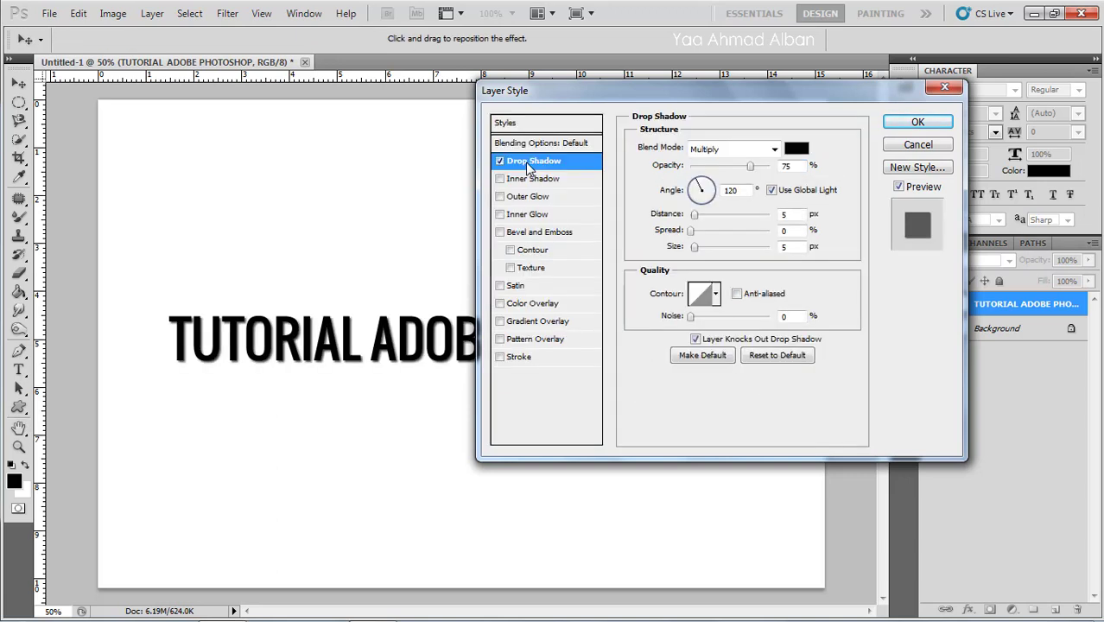
{"action": "mouse_move", "coordinate": [404, 336]}
{"action": "left_mouse_down"}
{"action": "mouse_move", "coordinate": [382, 350]}
{"action": "mouse_move", "coordinate": [394, 328]}
{"action": "left_mouse_up"}
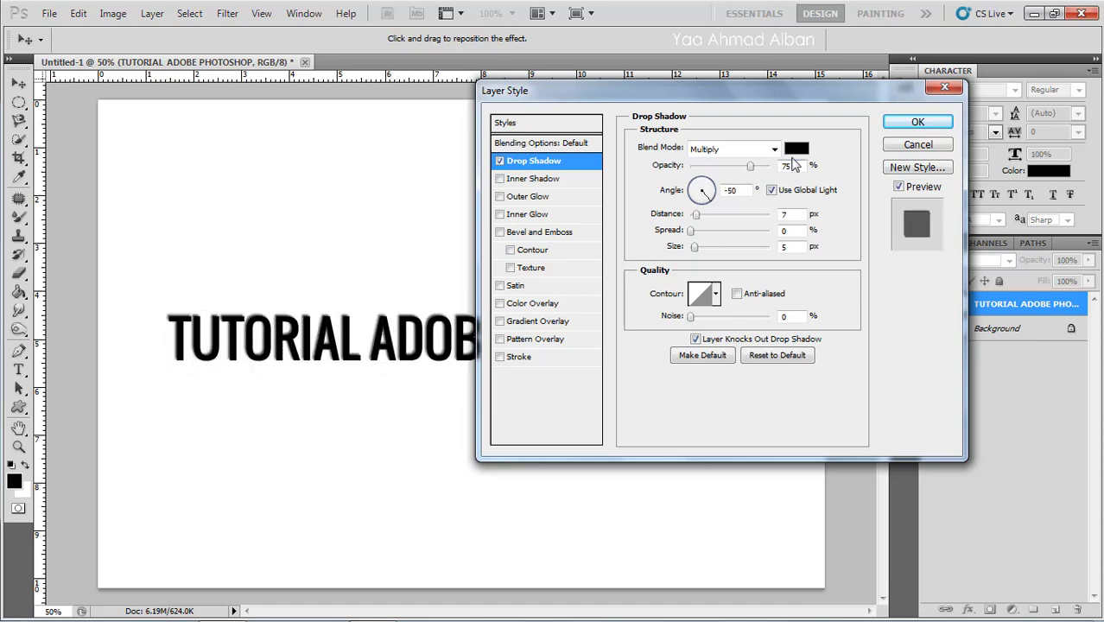
{"action": "left_click", "coordinate": [916, 124]}
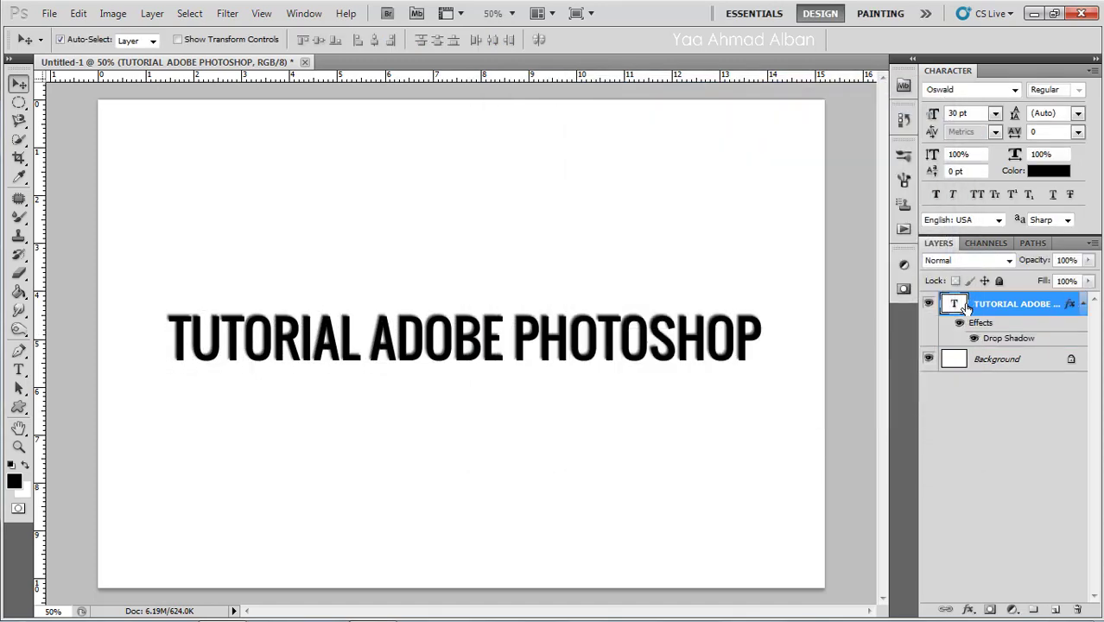
Recolor the TUTORIAL ADOBE PHOTOSHOP text to light blue
{"action": "double_click", "coordinate": [956, 303]}
{"action": "left_click", "coordinate": [528, 40]}
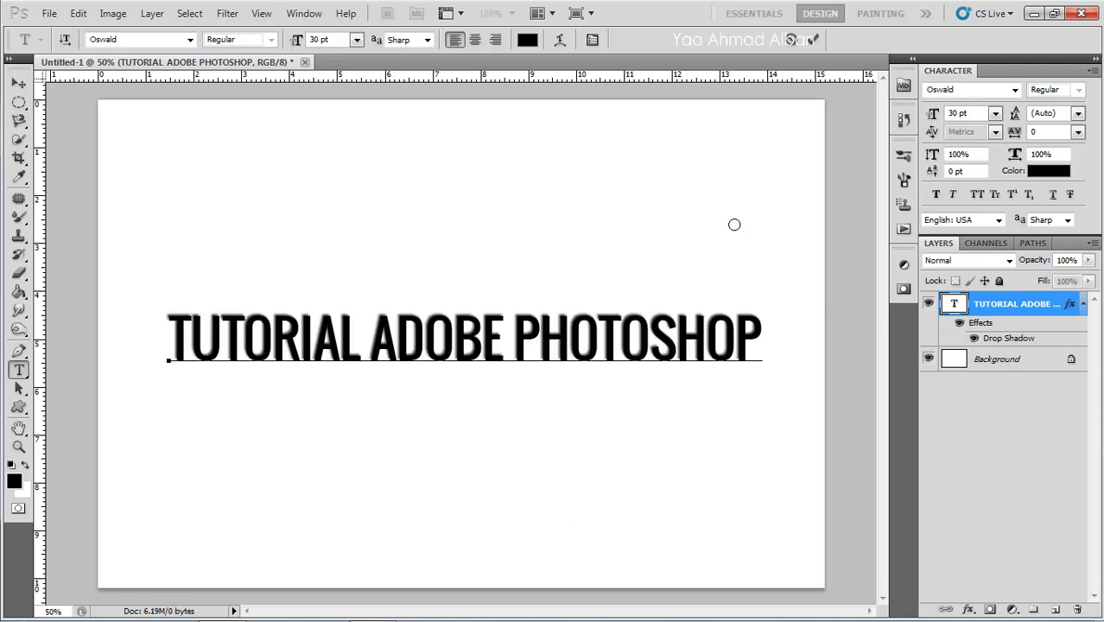
{"action": "left_click_drag", "start_coordinate": [831, 331], "coordinate": [842, 275]}
{"action": "left_click_drag", "start_coordinate": [769, 216], "coordinate": [716, 207]}
{"action": "left_click", "coordinate": [942, 186]}
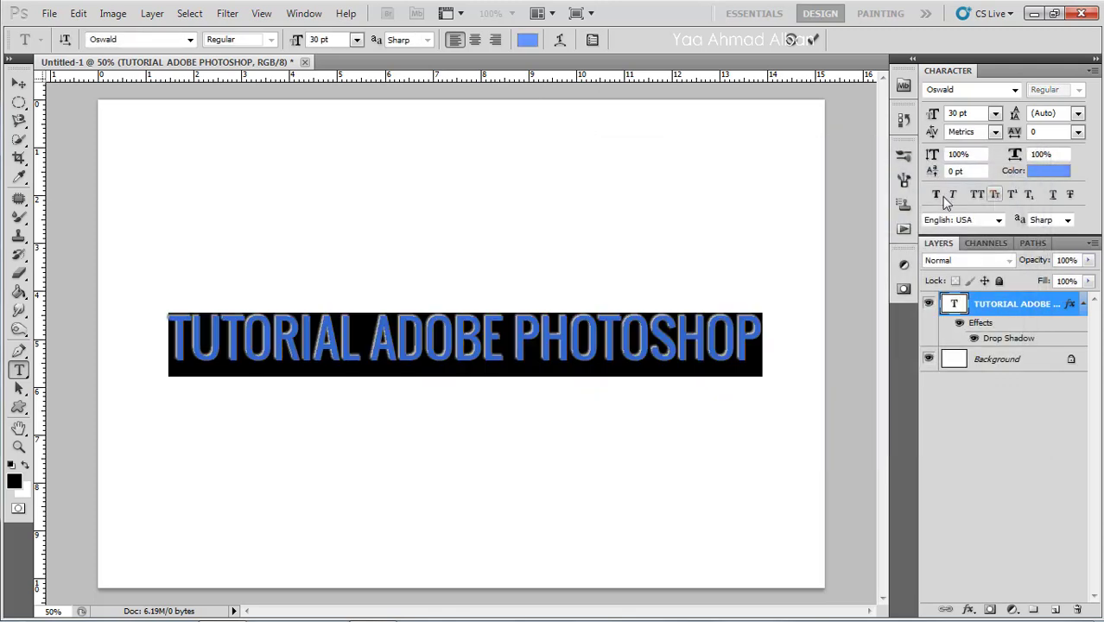
{"action": "left_click", "coordinate": [990, 325]}
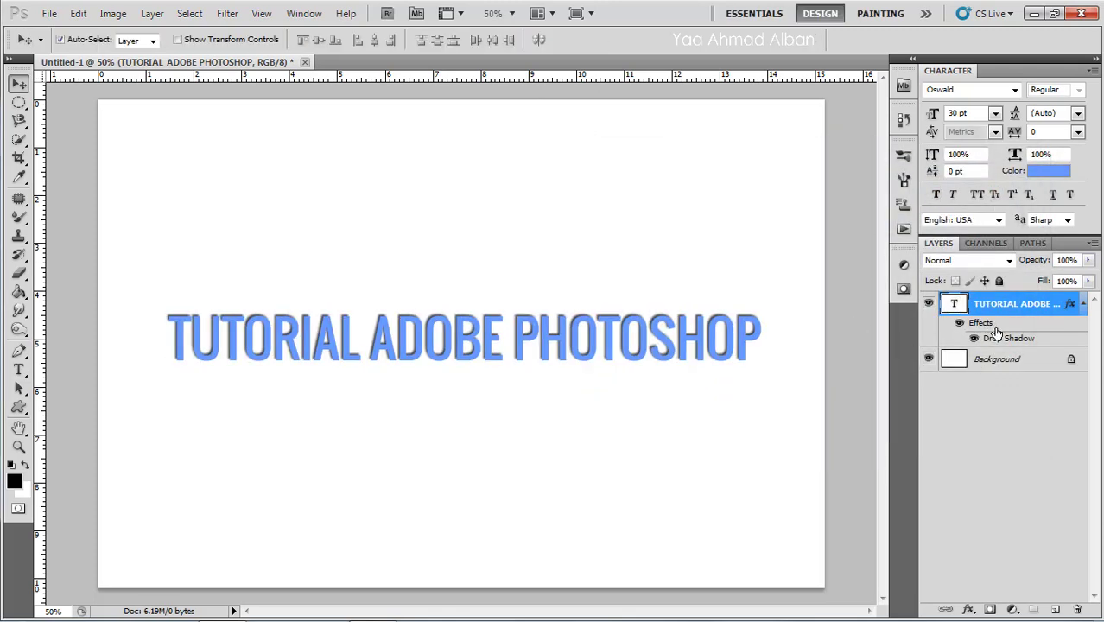
Adjust the text's drop shadow to angle -51°, distance 8 px, spread 10% and size 8 px, keeping noise at 0%
{"action": "double_click", "coordinate": [985, 324]}
{"action": "left_click", "coordinate": [550, 164]}
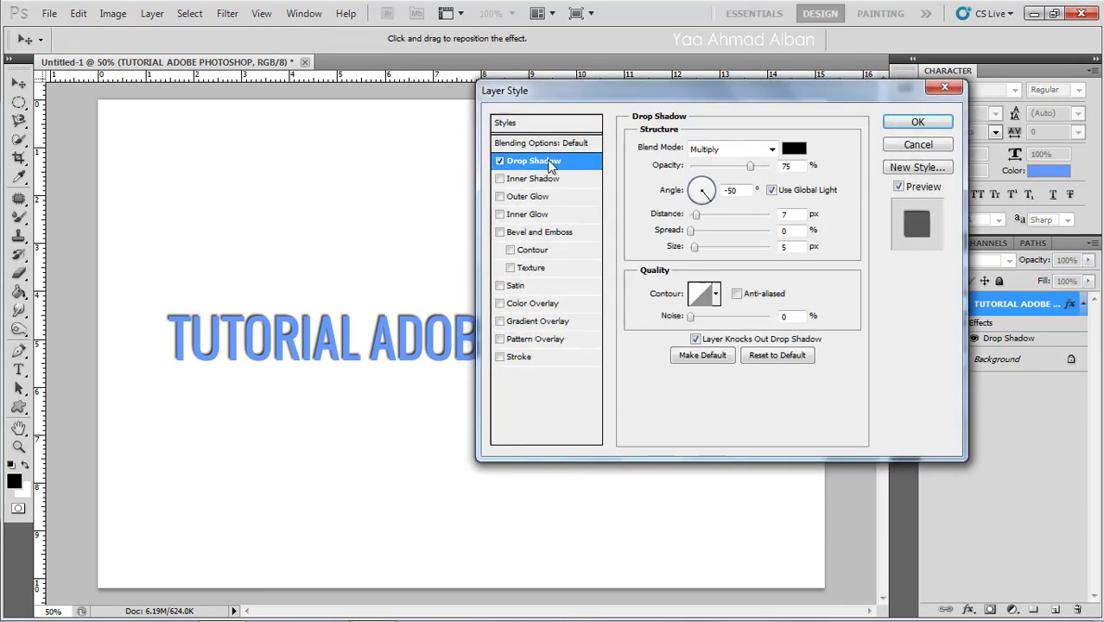
{"action": "mouse_move", "coordinate": [395, 335]}
{"action": "left_mouse_down"}
{"action": "mouse_move", "coordinate": [407, 344]}
{"action": "mouse_move", "coordinate": [388, 324]}
{"action": "mouse_move", "coordinate": [403, 339]}
{"action": "left_mouse_up"}
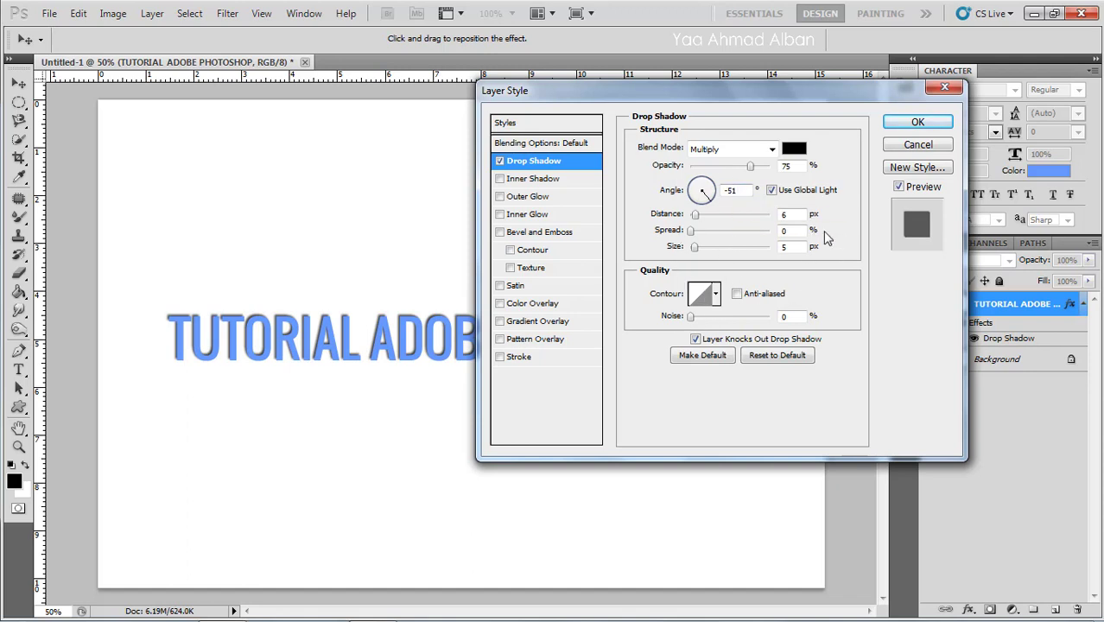
{"action": "left_click_drag", "start_coordinate": [702, 220], "coordinate": [699, 274]}
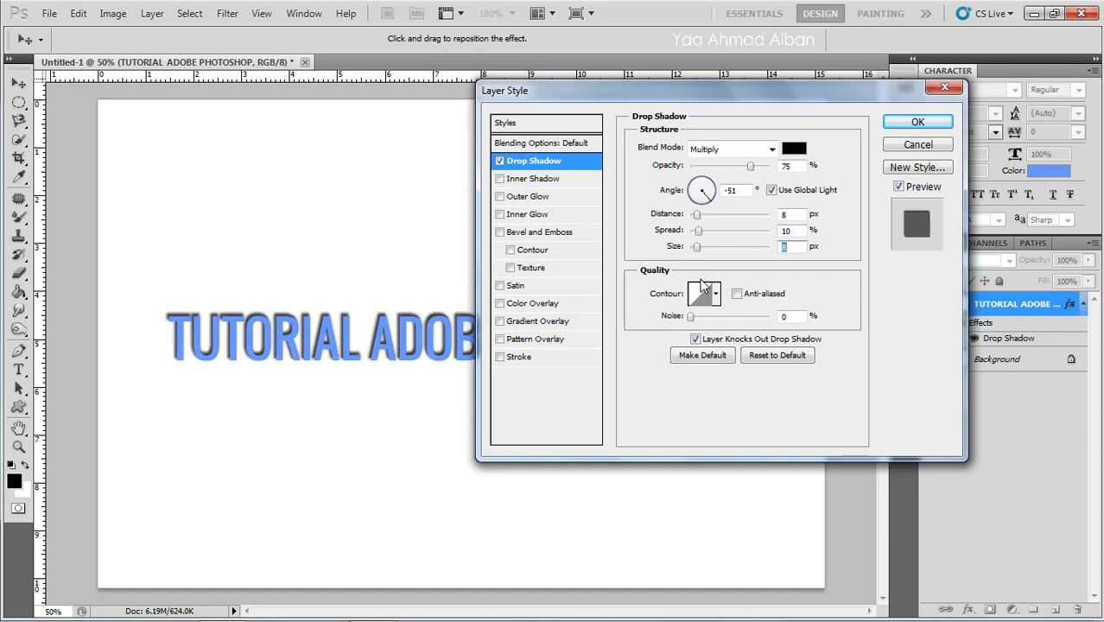
{"action": "left_click_drag", "start_coordinate": [702, 320], "coordinate": [669, 316]}
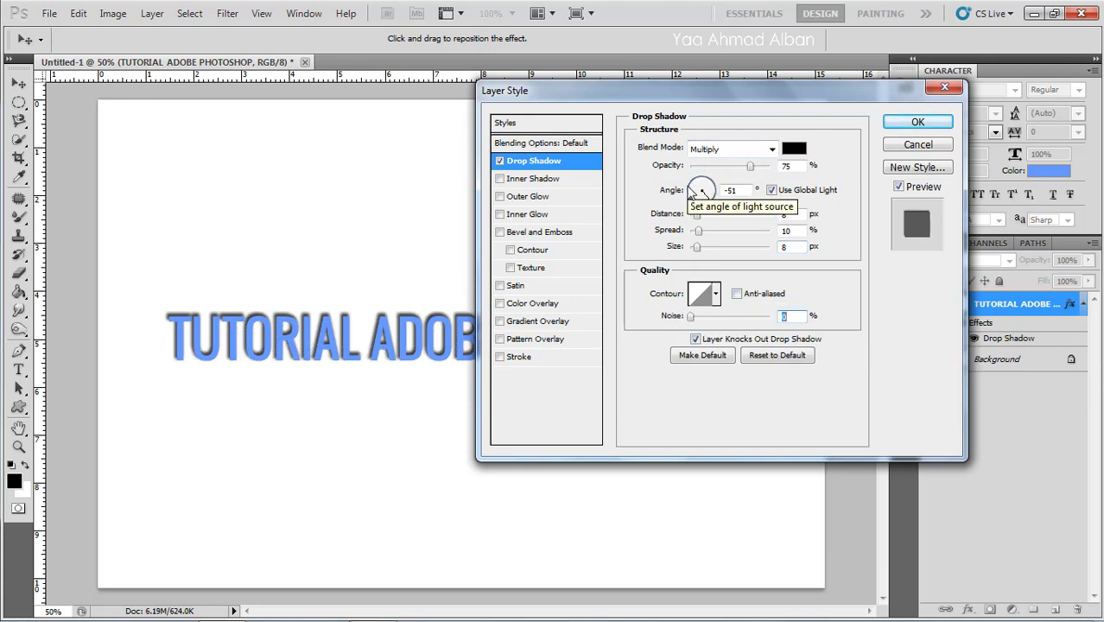
{"action": "left_click", "coordinate": [934, 127]}
Try an inner shadow on the text with a global light angle of -104° and distance 4 px, and switch it back off
{"action": "key", "text": "z"}
{"action": "left_click_drag", "start_coordinate": [405, 404], "coordinate": [183, 319]}
{"action": "left_click_drag", "start_coordinate": [471, 291], "coordinate": [533, 320]}
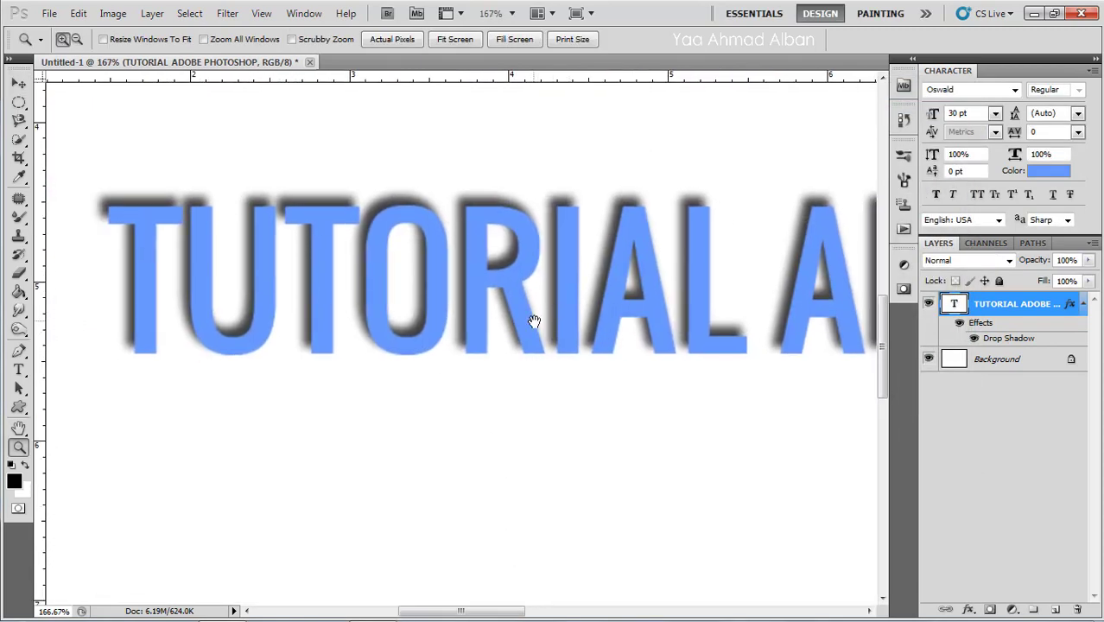
{"action": "double_click", "coordinate": [987, 324]}
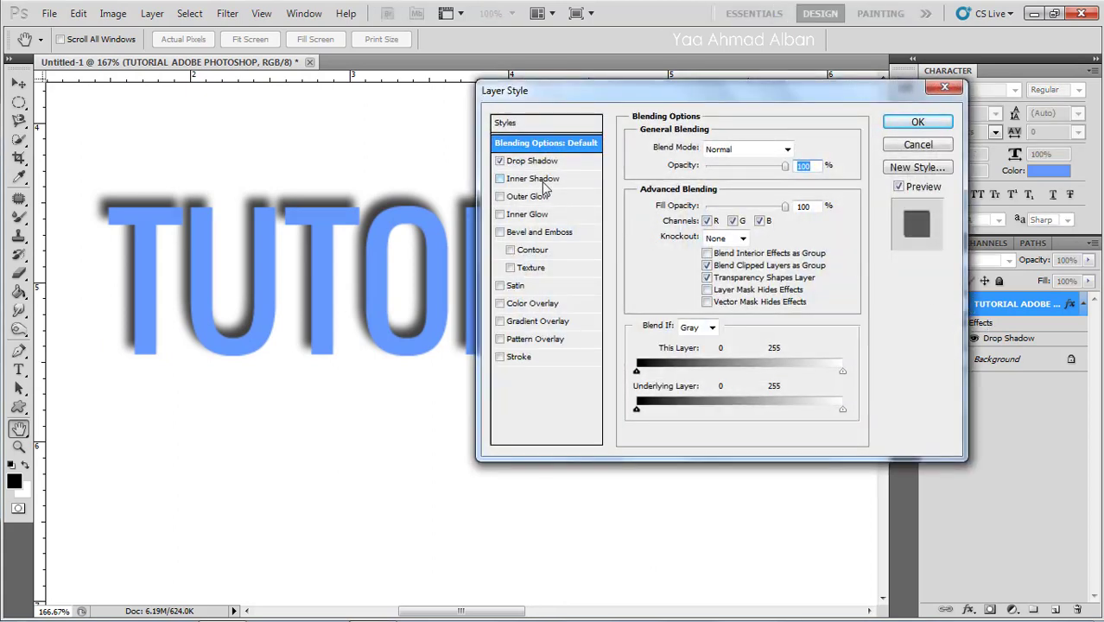
{"action": "left_click", "coordinate": [544, 183]}
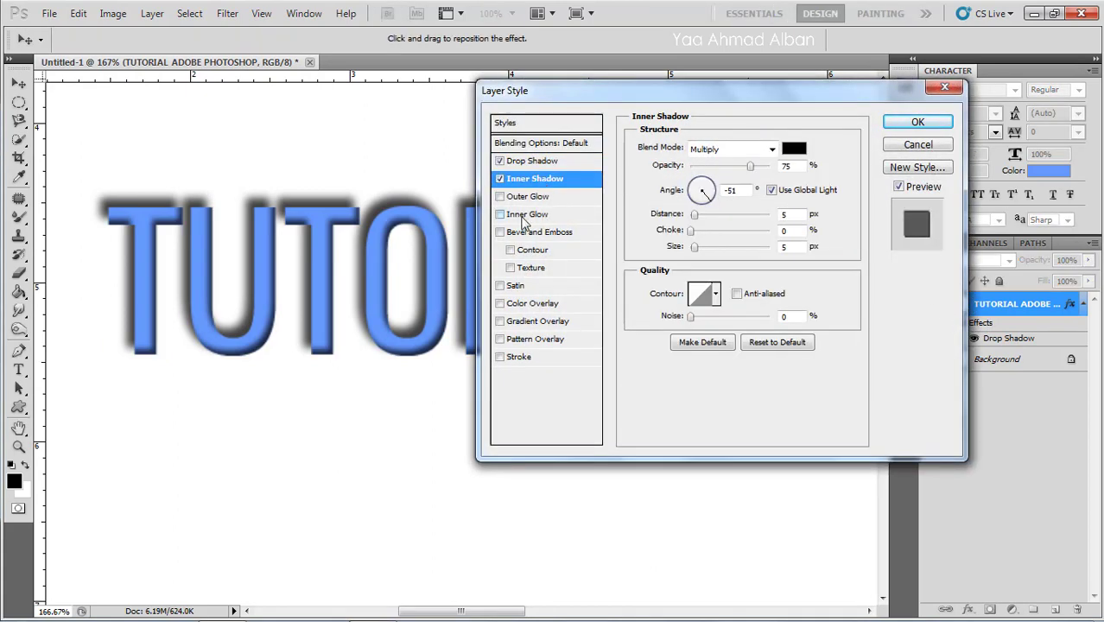
{"action": "left_click_drag", "start_coordinate": [330, 248], "coordinate": [328, 236]}
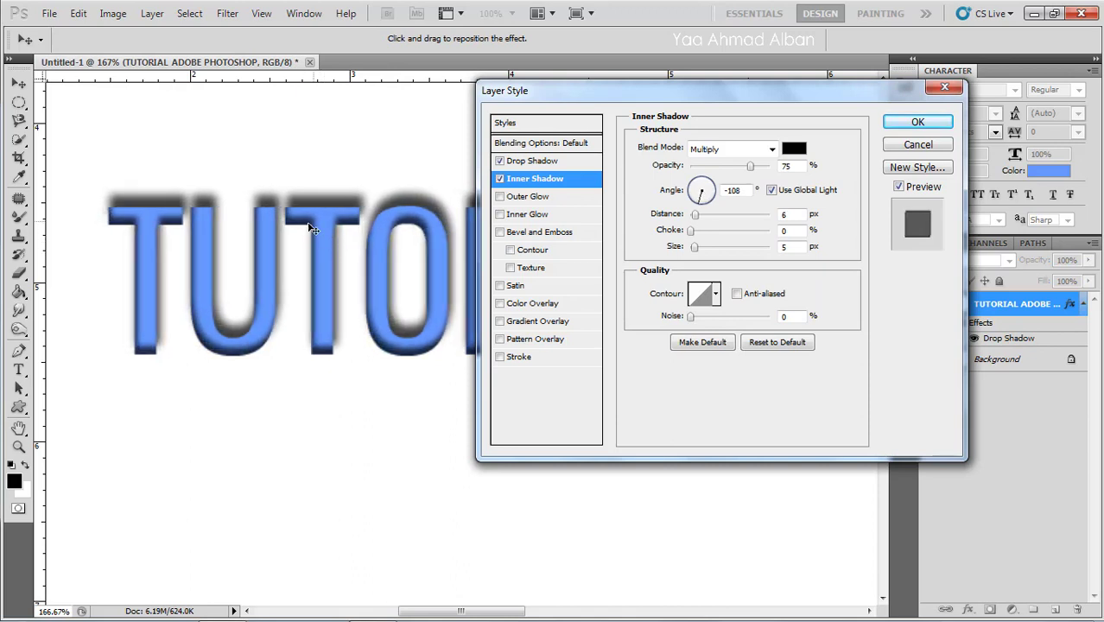
{"action": "left_click", "coordinate": [499, 162]}
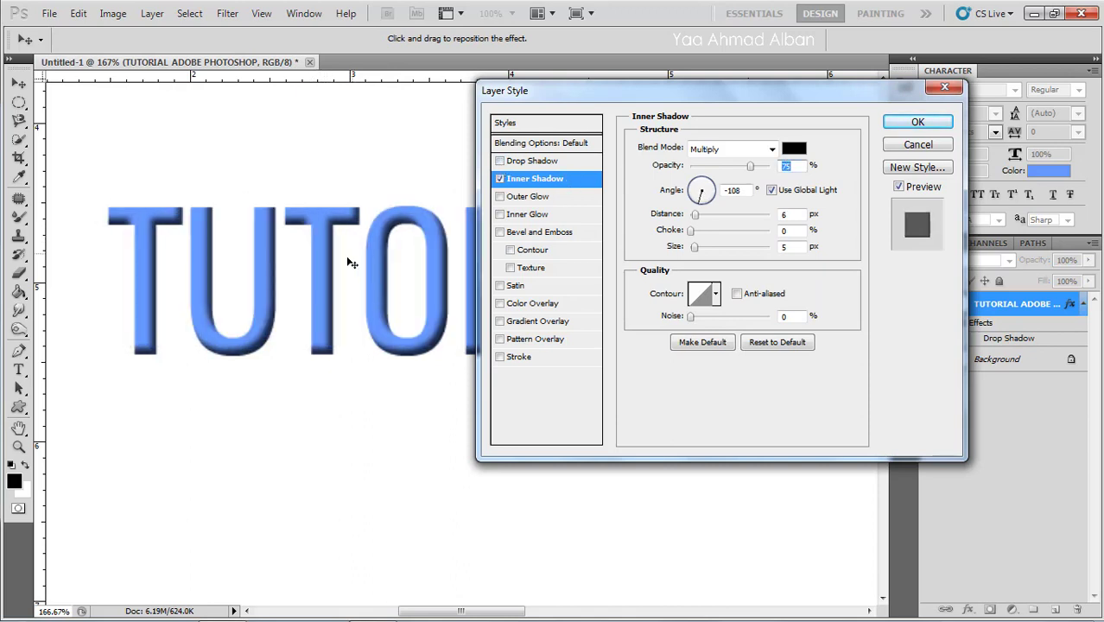
{"action": "left_click_drag", "start_coordinate": [353, 258], "coordinate": [363, 266]}
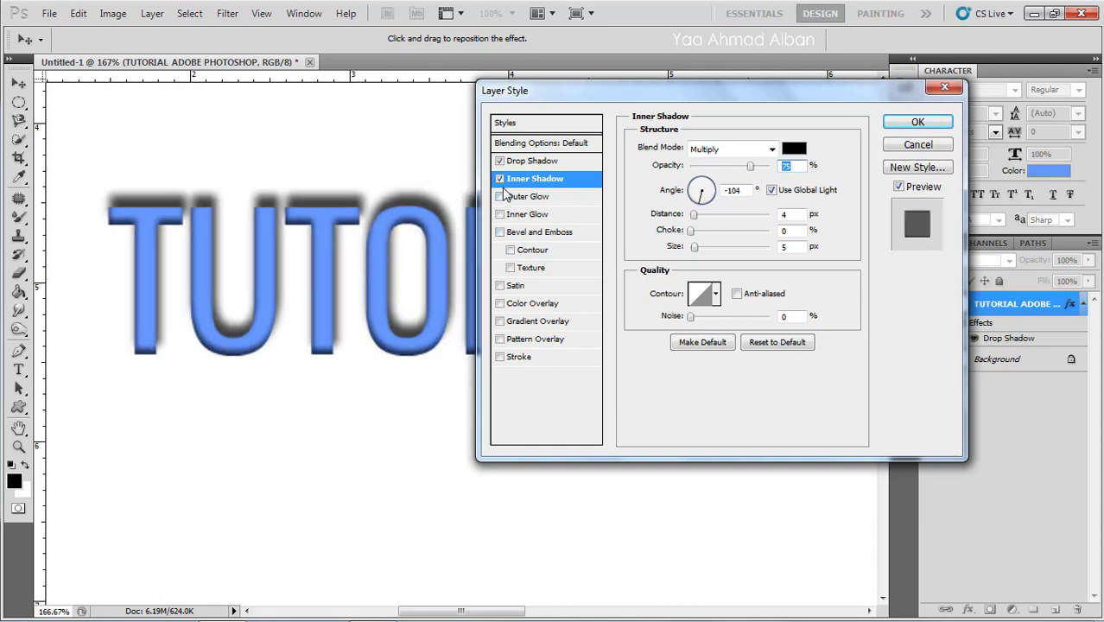
{"action": "left_click", "coordinate": [500, 179]}
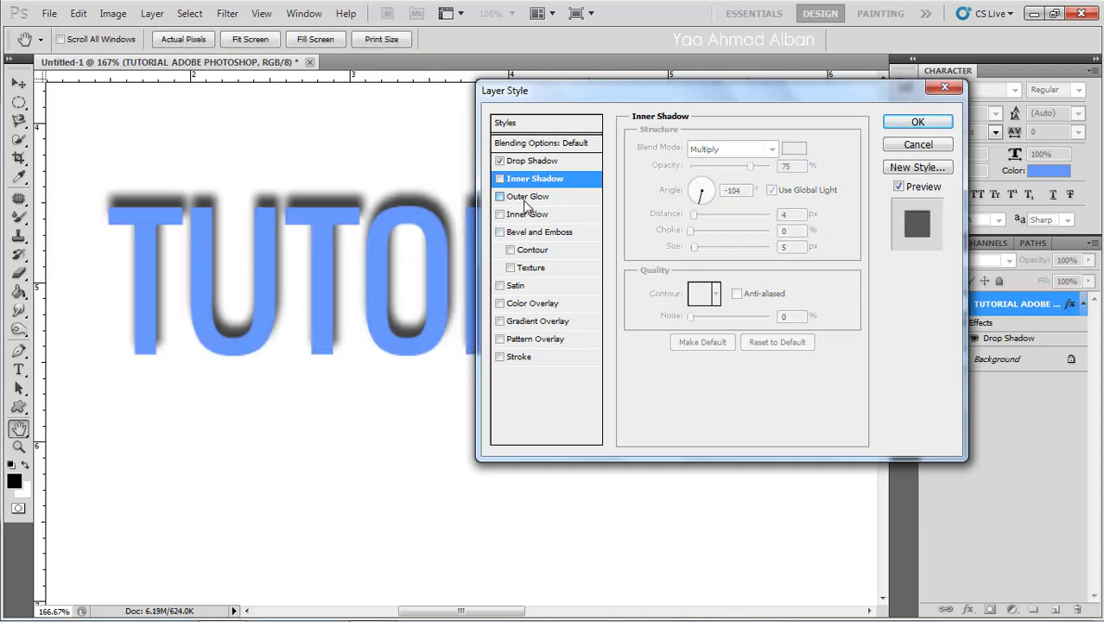
Add a pale yellow outer glow to the text in Screen mode and increase its size and spread
{"action": "left_click", "coordinate": [525, 202]}
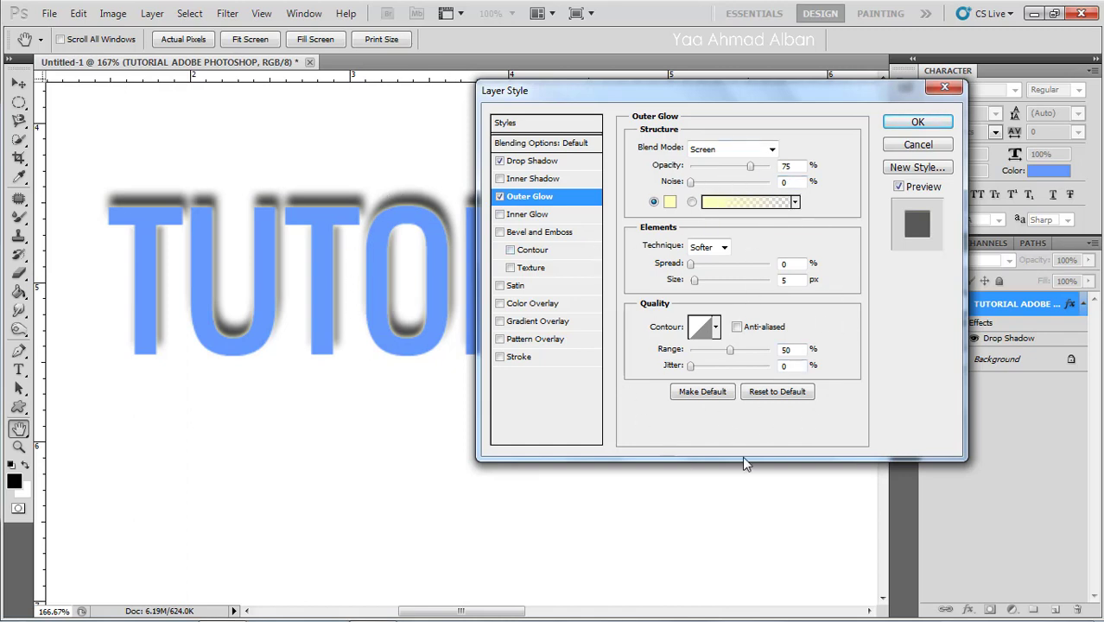
{"action": "mouse_move", "coordinate": [705, 281]}
{"action": "left_mouse_down"}
{"action": "mouse_move", "coordinate": [732, 283]}
{"action": "mouse_move", "coordinate": [690, 283]}
{"action": "mouse_move", "coordinate": [728, 266]}
{"action": "mouse_move", "coordinate": [711, 268]}
{"action": "left_mouse_up"}
Try an inner glow on the text in Screen mode at 33% opacity, and switch it back off
{"action": "left_click", "coordinate": [544, 216]}
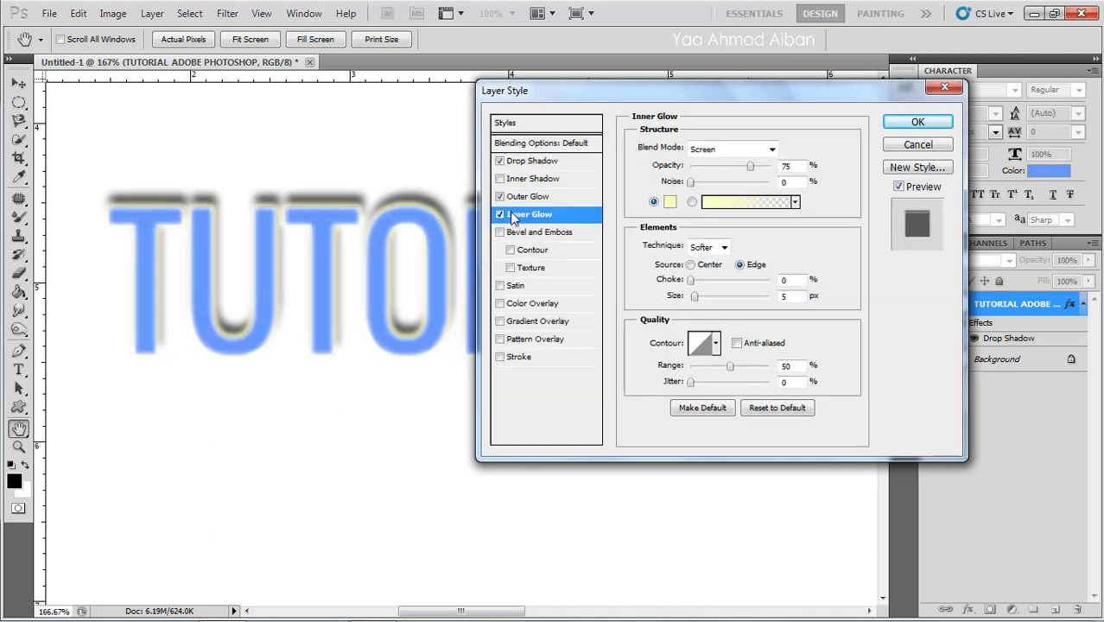
{"action": "mouse_move", "coordinate": [430, 236]}
{"action": "left_mouse_down"}
{"action": "mouse_move", "coordinate": [427, 252]}
{"action": "mouse_move", "coordinate": [425, 235]}
{"action": "left_mouse_up"}
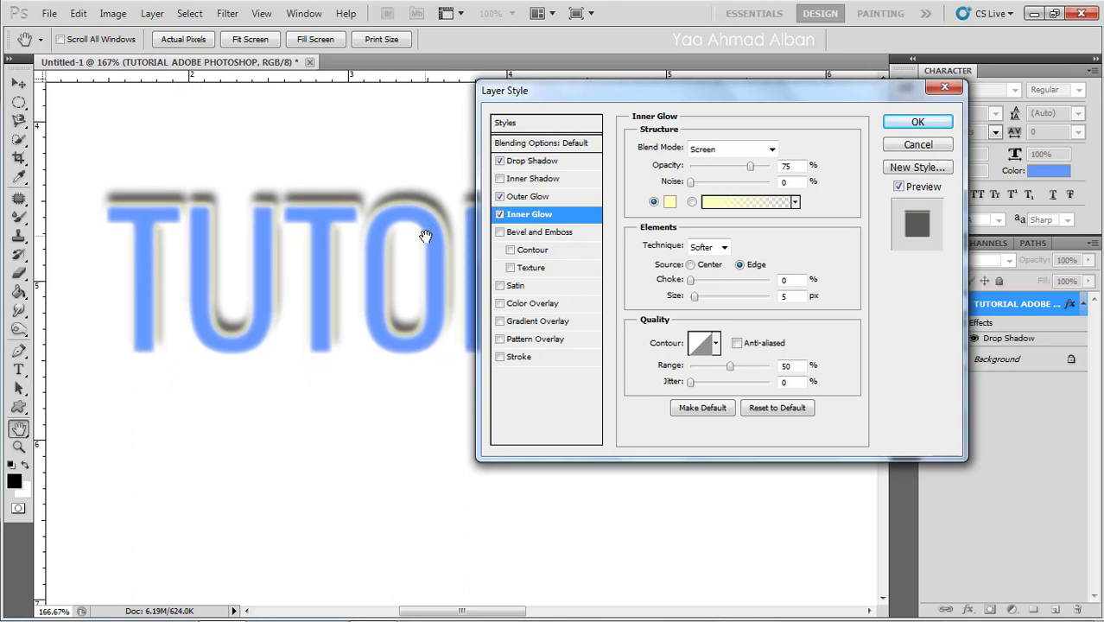
{"action": "left_click_drag", "start_coordinate": [747, 167], "coordinate": [716, 168]}
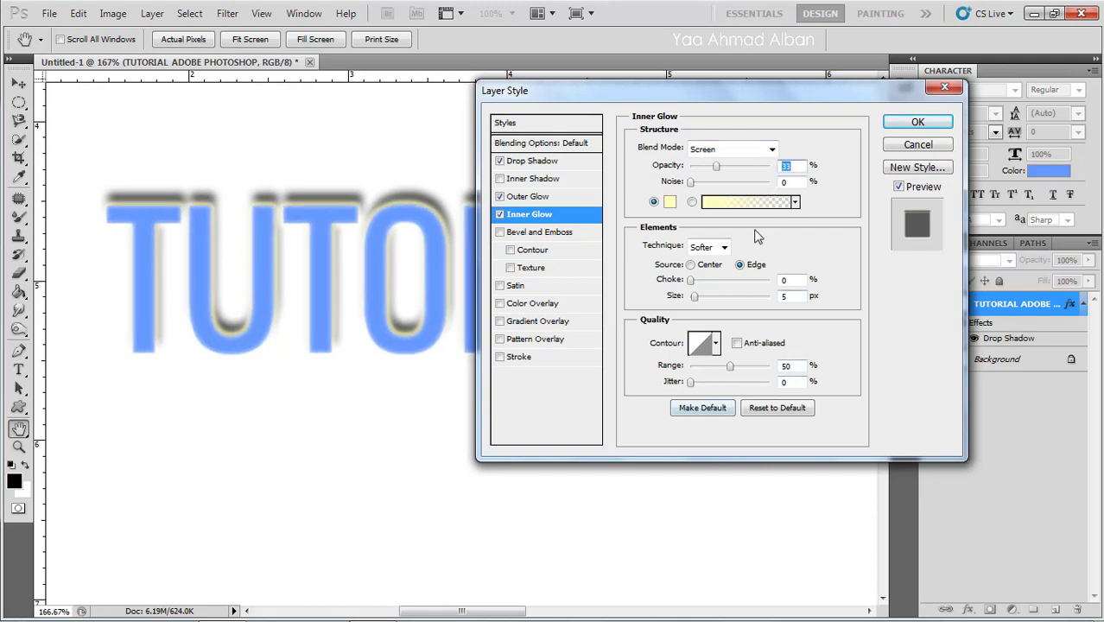
{"action": "left_click", "coordinate": [730, 150]}
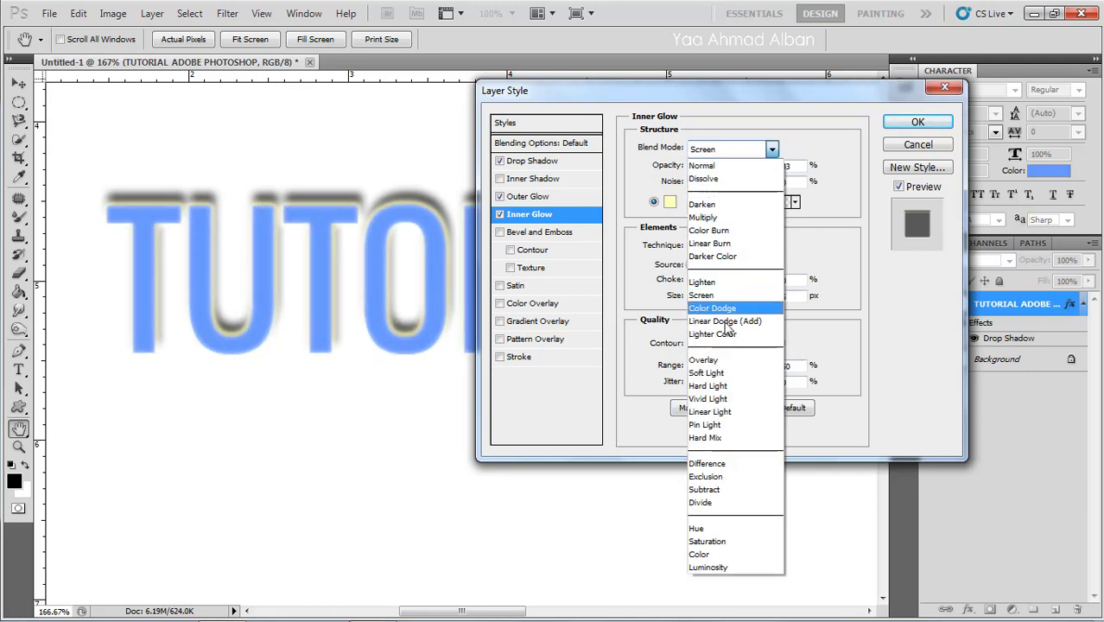
{"action": "left_click", "coordinate": [722, 296]}
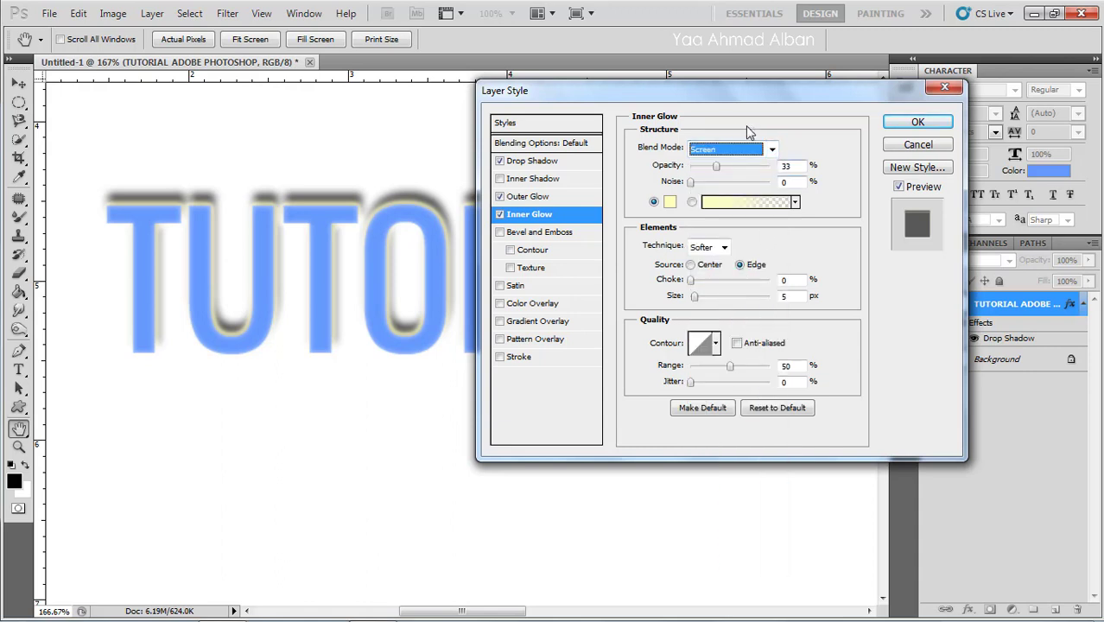
{"action": "key", "text": "Tab"}
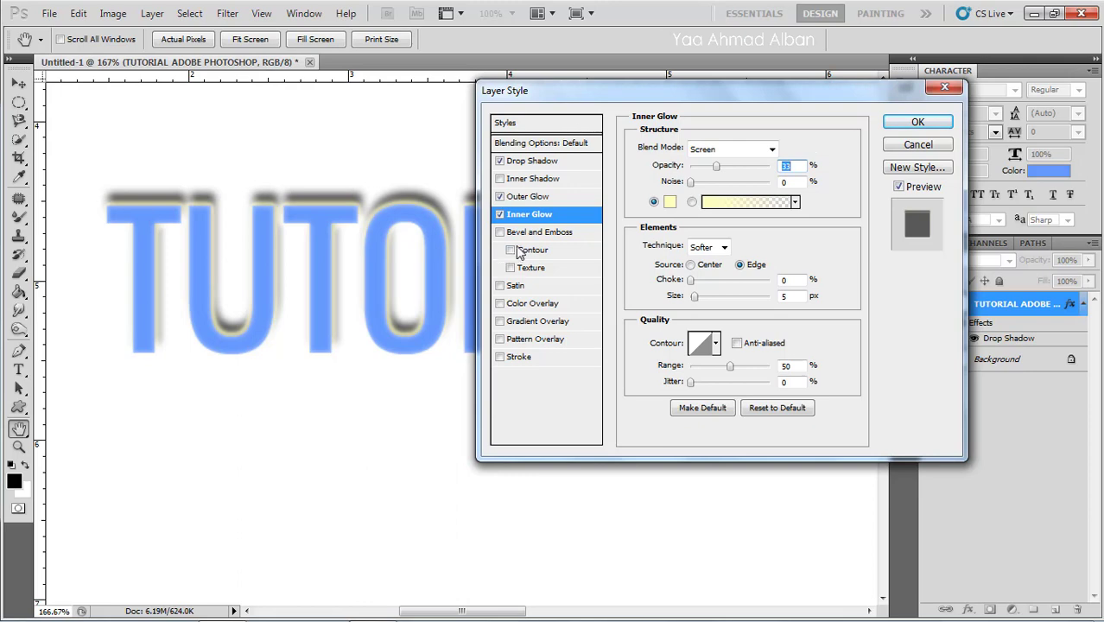
{"action": "left_click", "coordinate": [500, 215]}
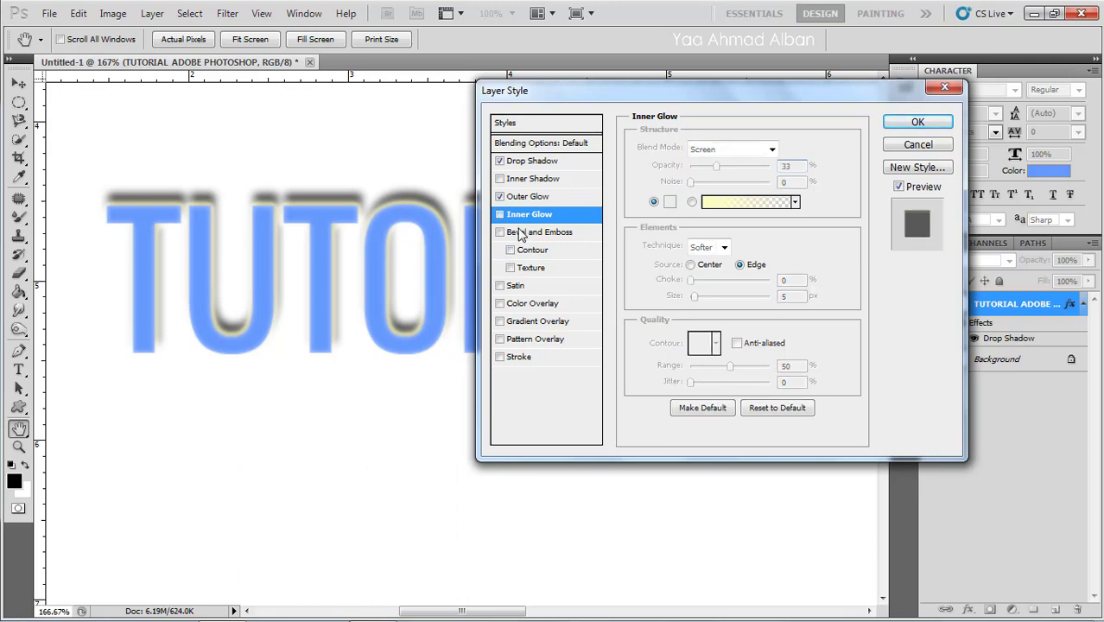
Add a smooth Inner Bevel to the text with 195% depth, 6 px size and 0 px soften
{"action": "left_click", "coordinate": [499, 231]}
{"action": "left_click", "coordinate": [524, 233]}
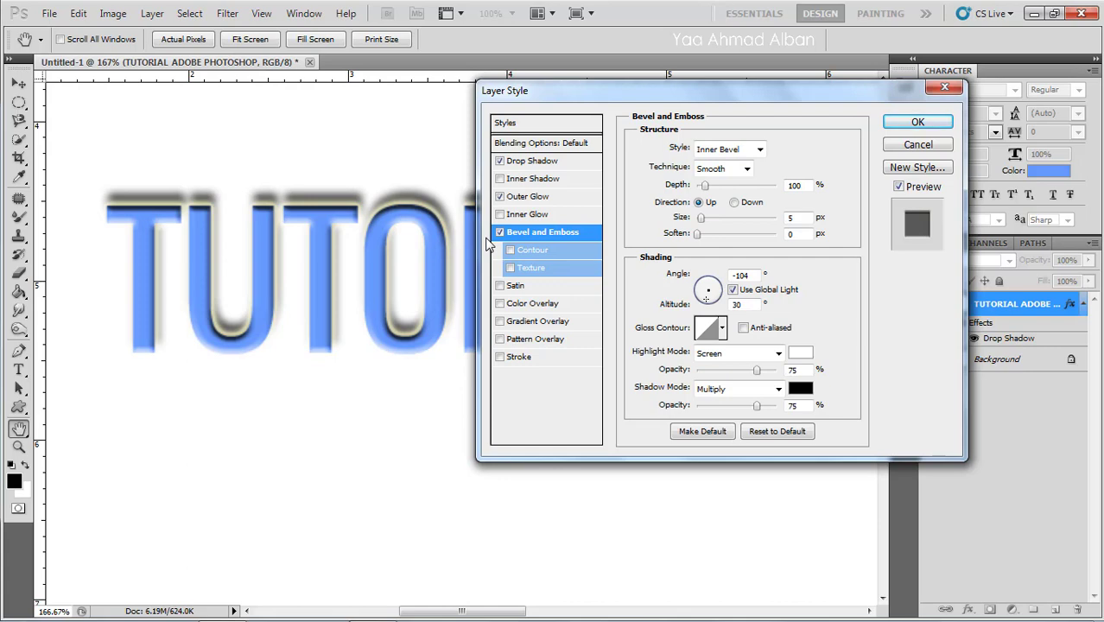
{"action": "left_click_drag", "start_coordinate": [443, 247], "coordinate": [437, 248]}
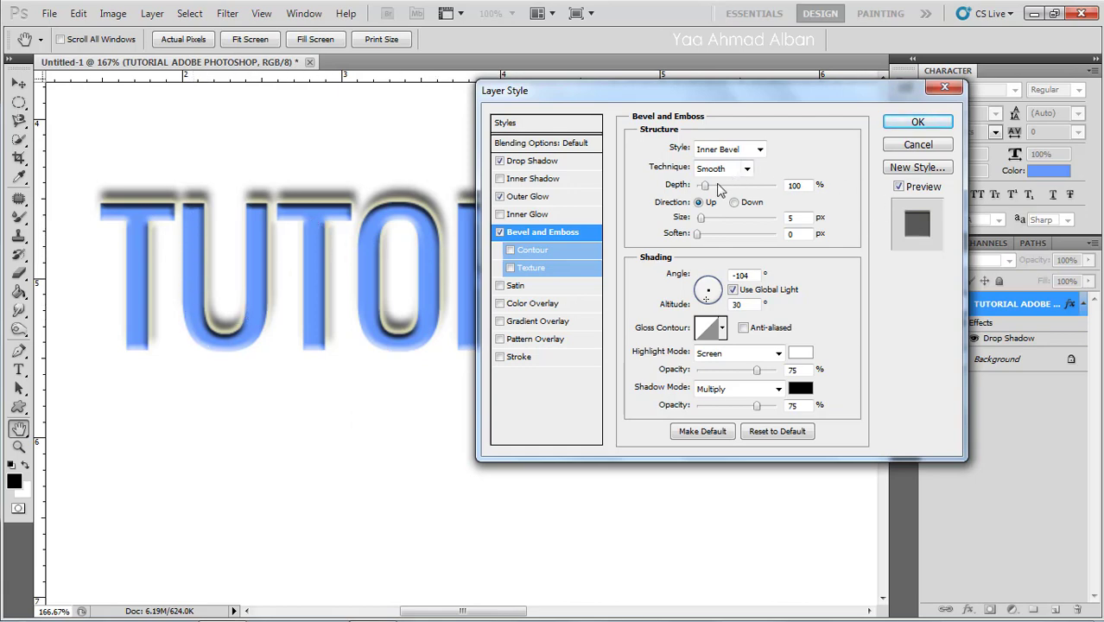
{"action": "left_click_drag", "start_coordinate": [717, 189], "coordinate": [713, 190]}
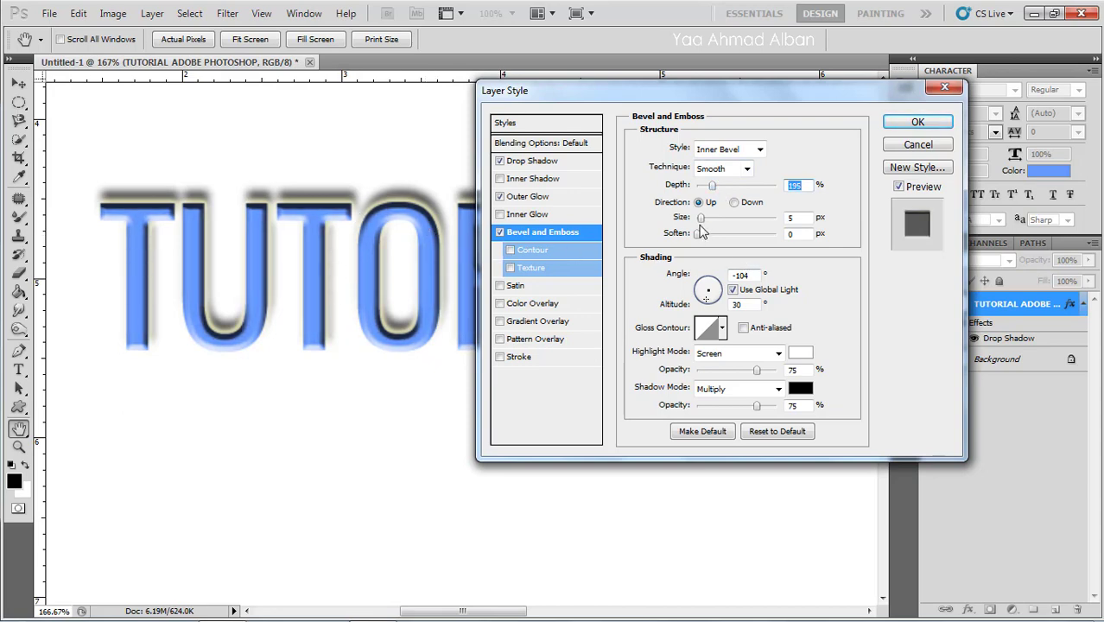
{"action": "left_click_drag", "start_coordinate": [703, 219], "coordinate": [680, 243]}
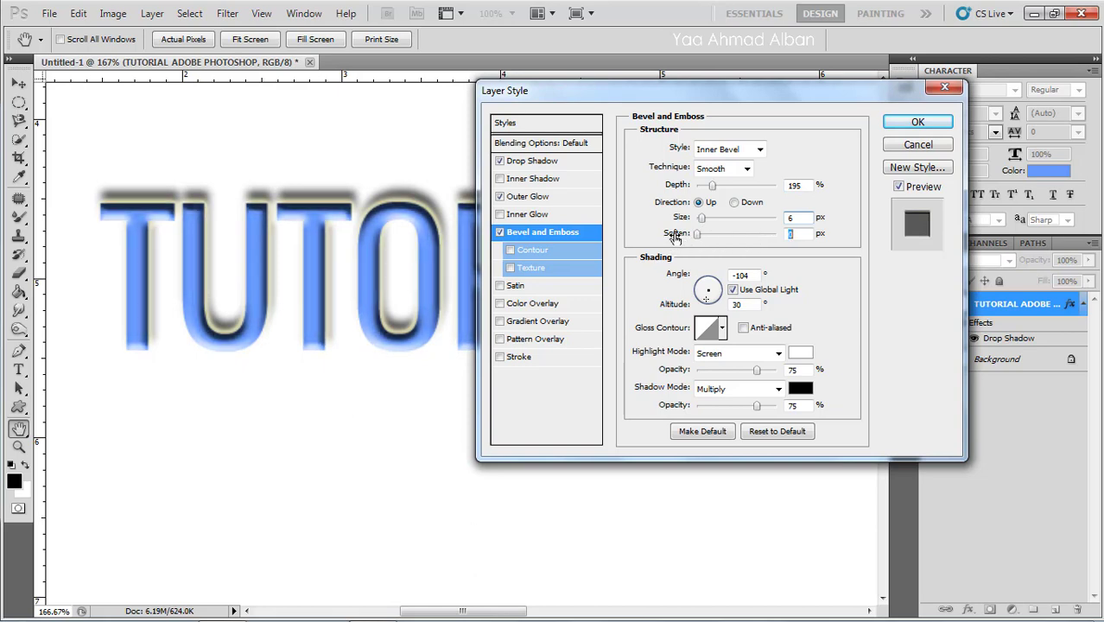
Try the bevel direction Down, return it to Up, and apply the V-shaped gloss contour preset
{"action": "left_click", "coordinate": [734, 202]}
{"action": "left_click", "coordinate": [698, 202]}
{"action": "left_click", "coordinate": [724, 334]}
{"action": "left_click", "coordinate": [681, 370]}
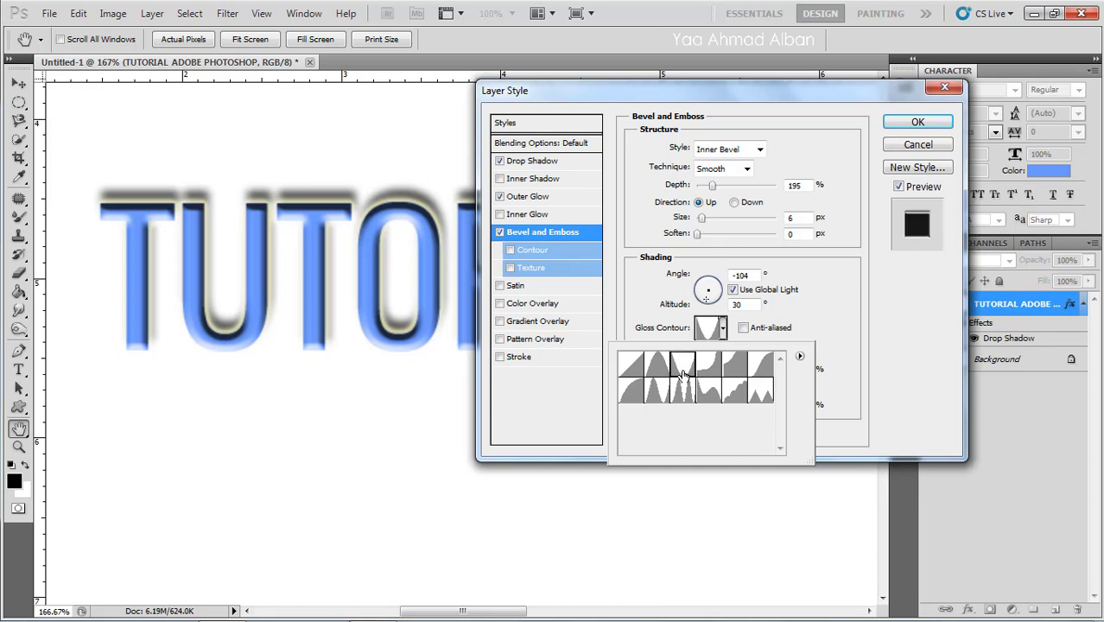
Try several gloss contour presets on the bevel and settle on the straight linear one
{"action": "left_click", "coordinate": [711, 369]}
{"action": "left_click", "coordinate": [735, 366]}
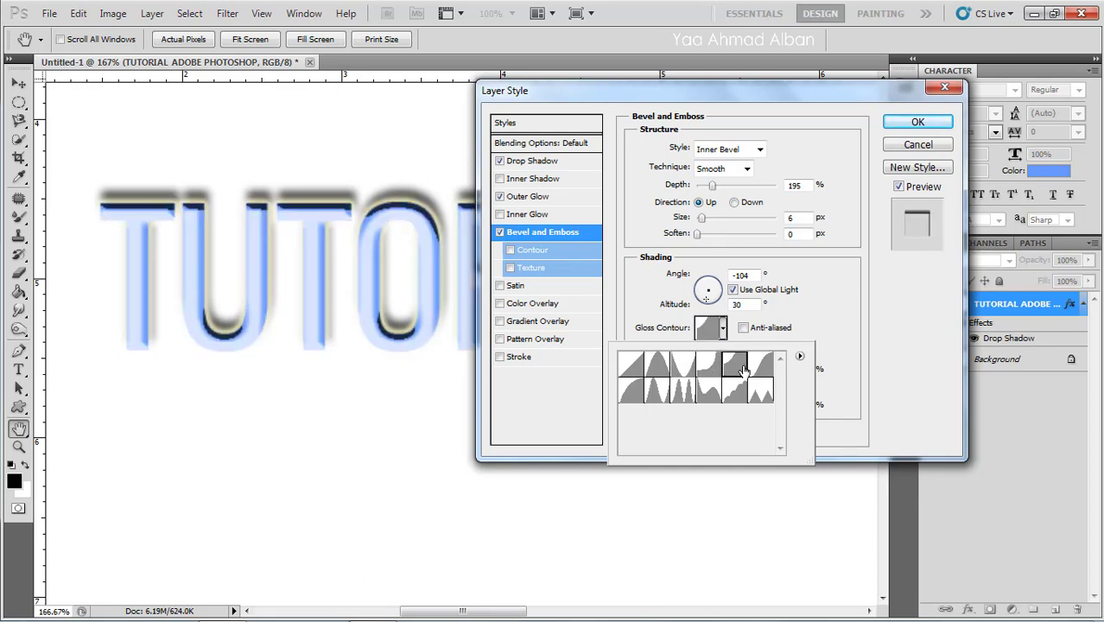
{"action": "left_click", "coordinate": [760, 367]}
{"action": "left_click", "coordinate": [760, 393]}
{"action": "left_click", "coordinate": [734, 393]}
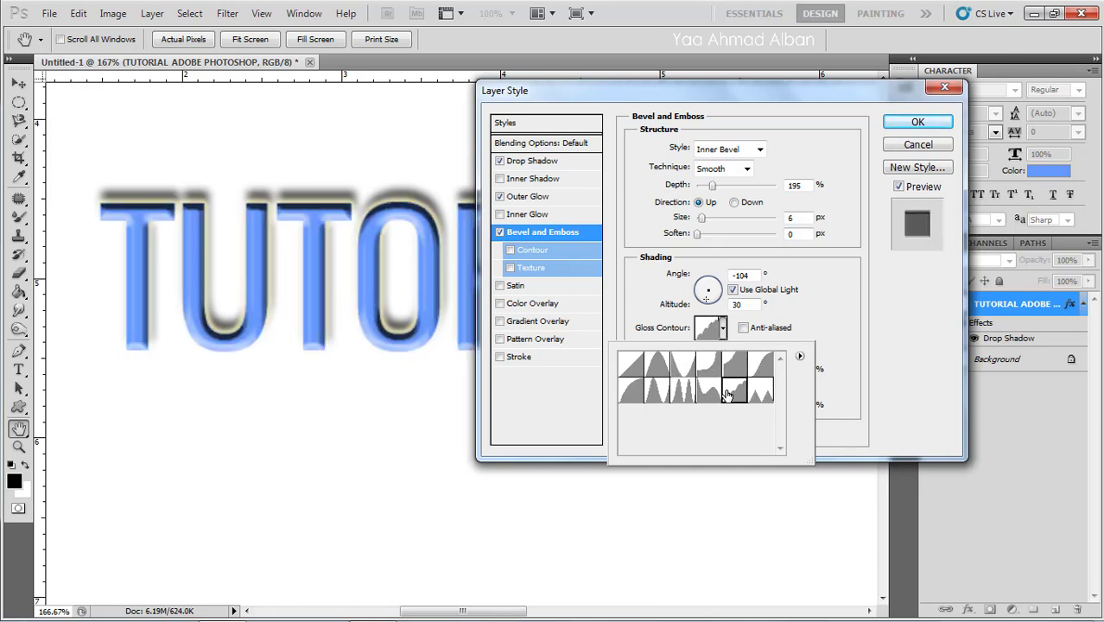
{"action": "left_click", "coordinate": [708, 393]}
{"action": "left_click", "coordinate": [683, 393]}
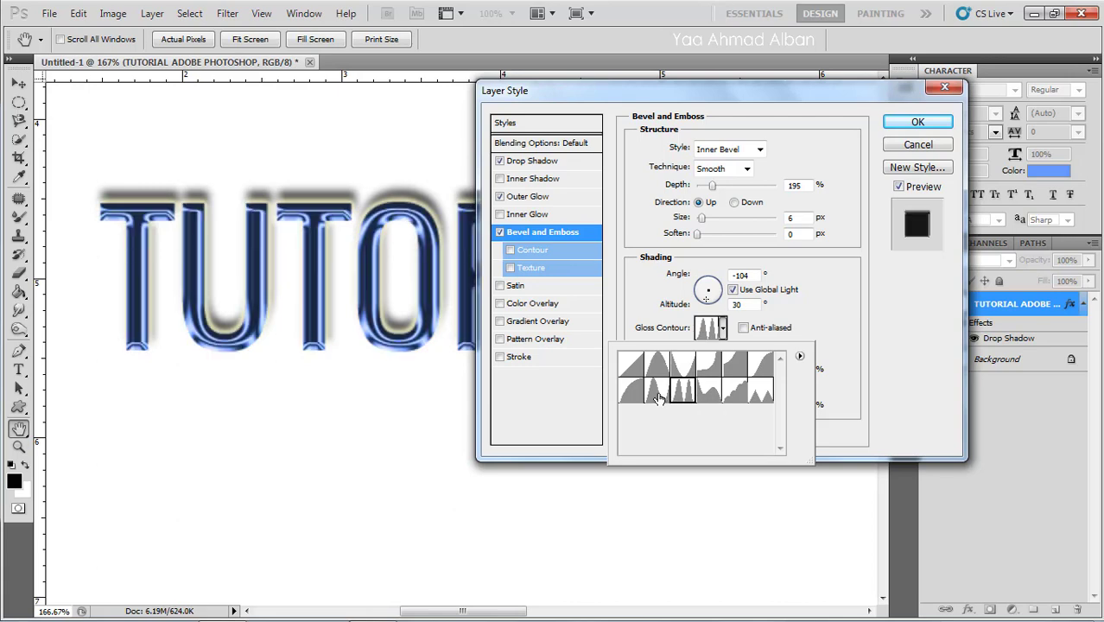
{"action": "left_click", "coordinate": [656, 393]}
{"action": "left_click", "coordinate": [630, 393]}
{"action": "left_click", "coordinate": [631, 366]}
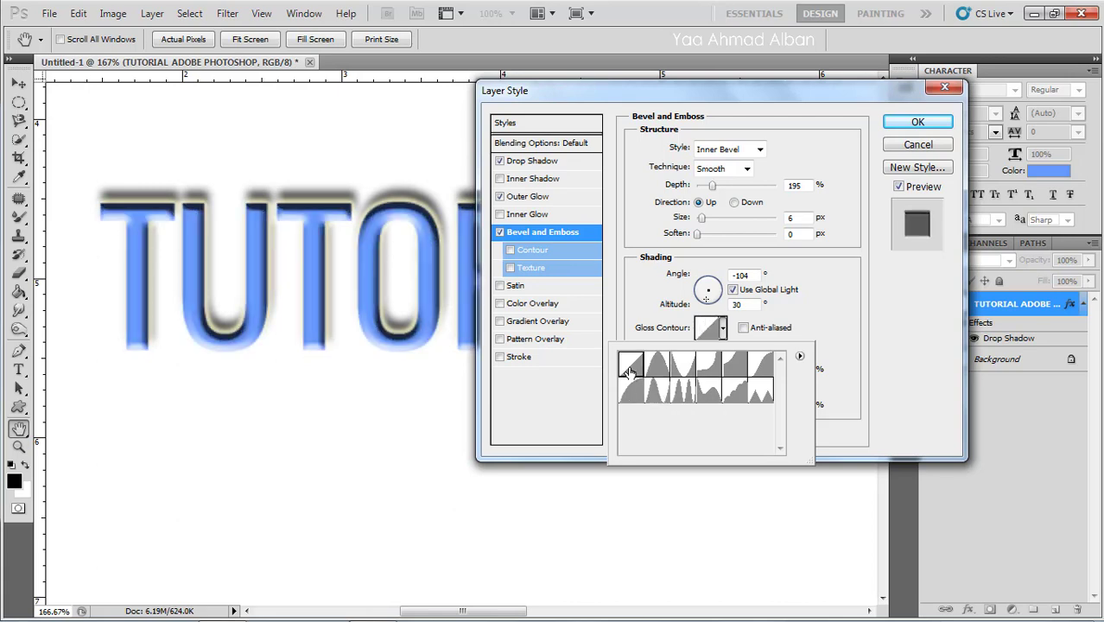
{"action": "left_click", "coordinate": [656, 374]}
{"action": "left_click", "coordinate": [629, 372]}
{"action": "left_click", "coordinate": [725, 331]}
{"action": "left_click", "coordinate": [758, 330]}
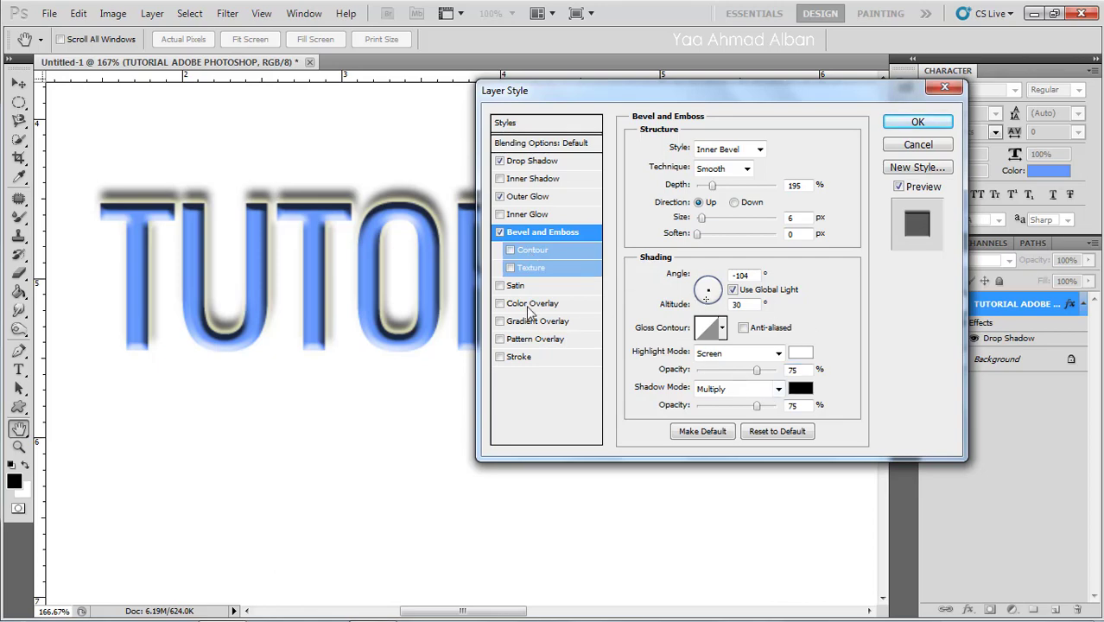
Enable the bevel's Contour and reshape its mapping curve into a custom S-shape with a point at input 31%, output 60%
{"action": "left_click", "coordinate": [533, 251]}
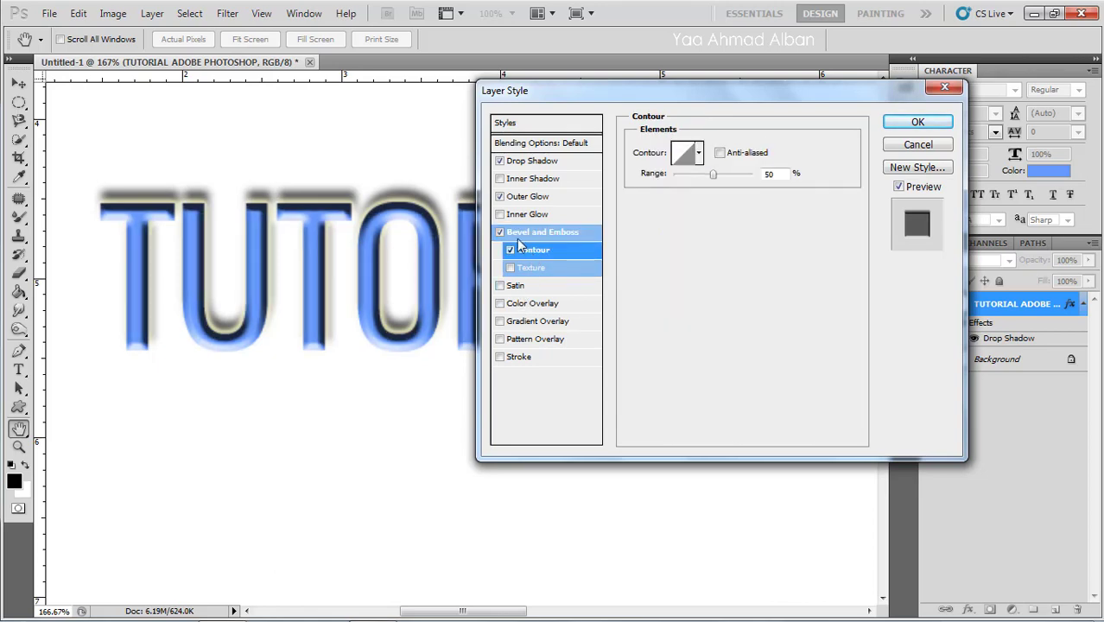
{"action": "left_click", "coordinate": [685, 158]}
{"action": "left_click_drag", "start_coordinate": [590, 113], "coordinate": [794, 138]}
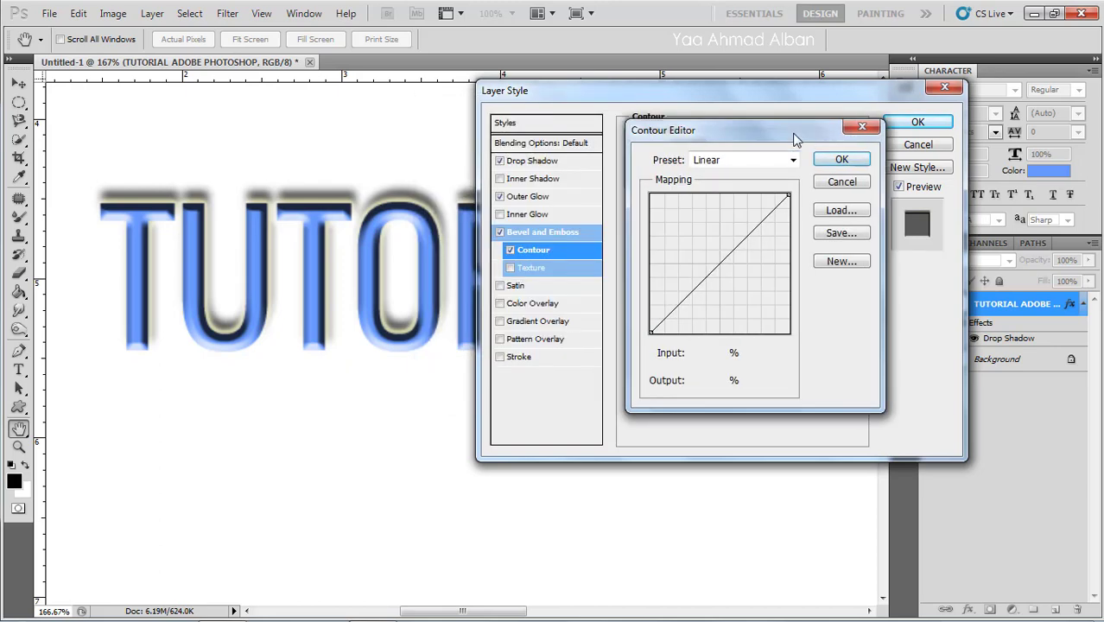
{"action": "mouse_move", "coordinate": [739, 235]}
{"action": "left_mouse_down"}
{"action": "mouse_move", "coordinate": [768, 227]}
{"action": "mouse_move", "coordinate": [735, 219]}
{"action": "left_mouse_up"}
{"action": "mouse_move", "coordinate": [710, 255]}
{"action": "left_mouse_down"}
{"action": "mouse_move", "coordinate": [716, 289]}
{"action": "mouse_move", "coordinate": [702, 268]}
{"action": "left_mouse_up"}
{"action": "mouse_move", "coordinate": [736, 221]}
{"action": "left_mouse_down"}
{"action": "mouse_move", "coordinate": [749, 233]}
{"action": "mouse_move", "coordinate": [729, 212]}
{"action": "left_mouse_up"}
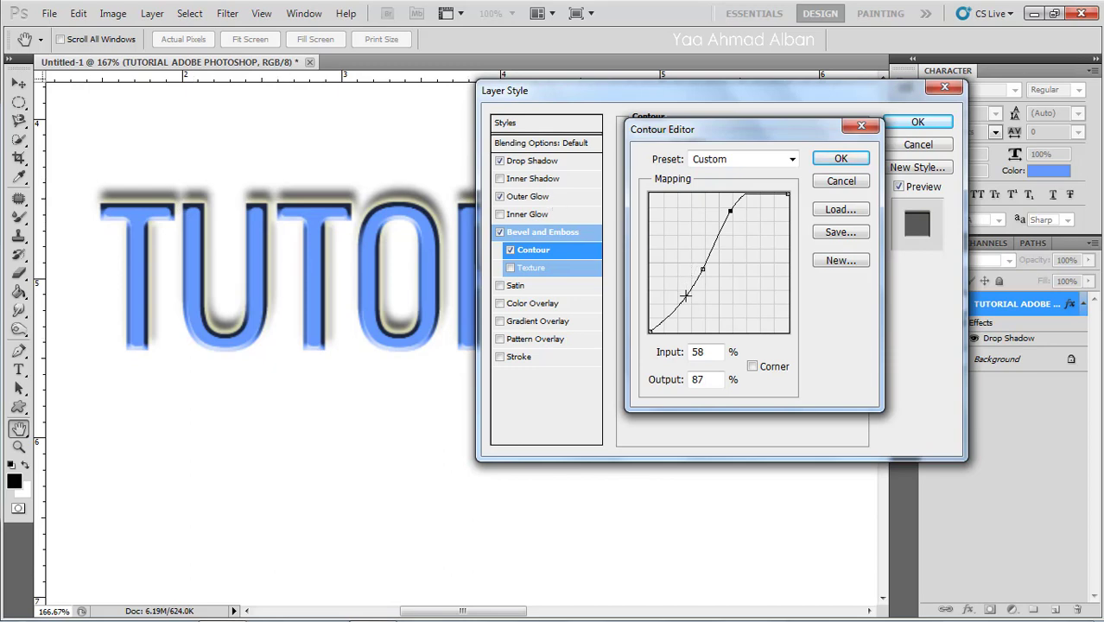
{"action": "left_click_drag", "start_coordinate": [685, 295], "coordinate": [712, 311]}
{"action": "left_click", "coordinate": [698, 301]}
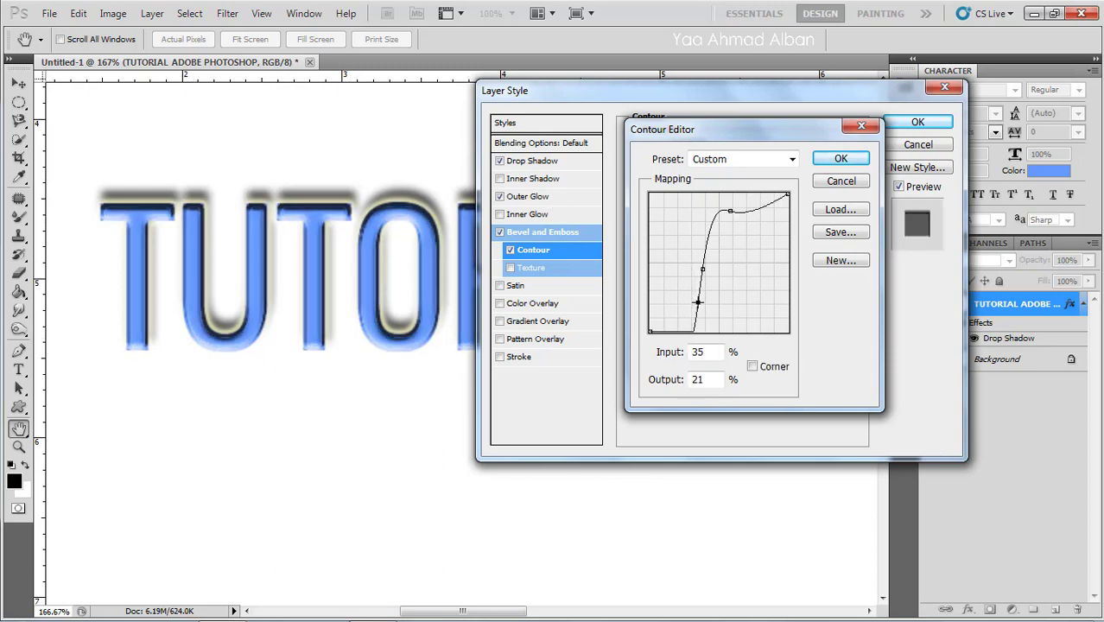
{"action": "left_click_drag", "start_coordinate": [698, 301], "coordinate": [692, 248]}
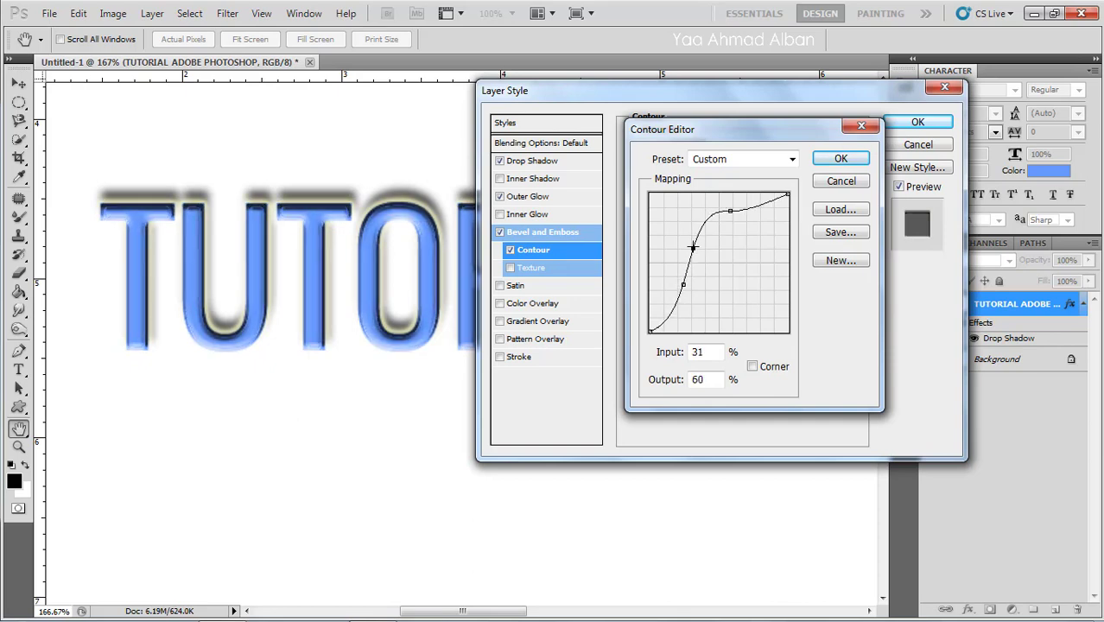
{"action": "left_click", "coordinate": [837, 159]}
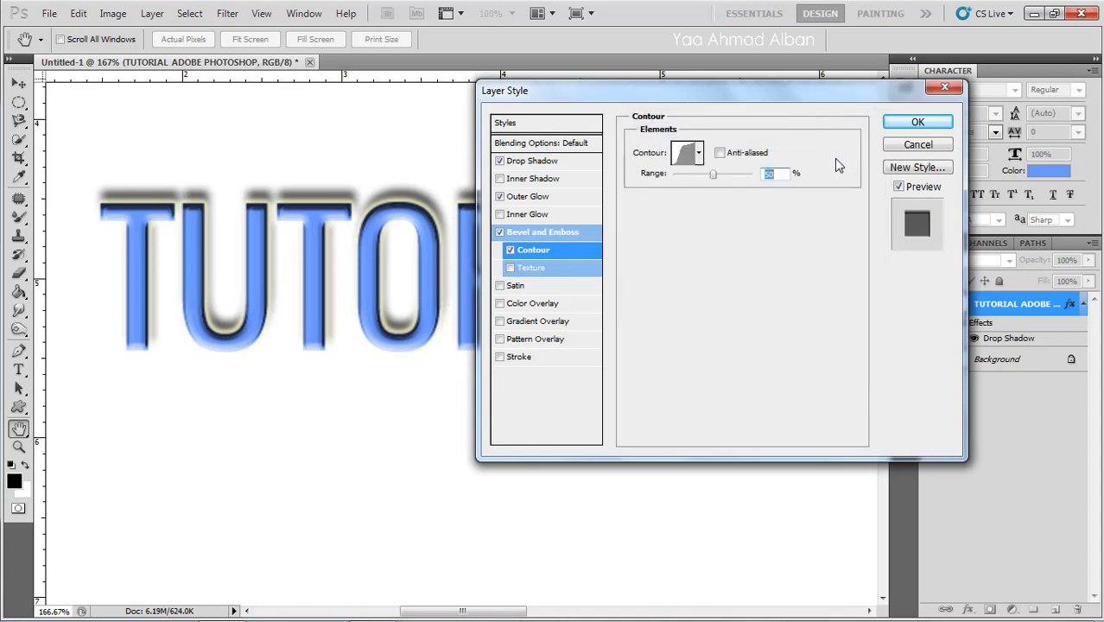
Enable the bevel's Texture with the bubble pattern after trying other patterns, then try Invert and switch it back off
{"action": "left_click", "coordinate": [526, 269]}
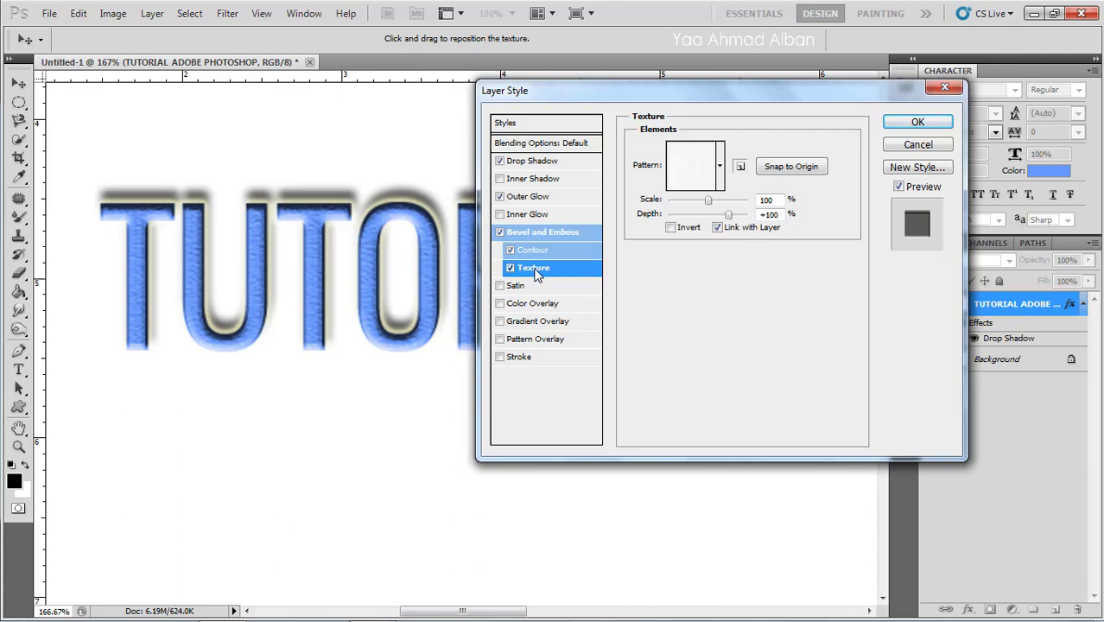
{"action": "left_click", "coordinate": [719, 165]}
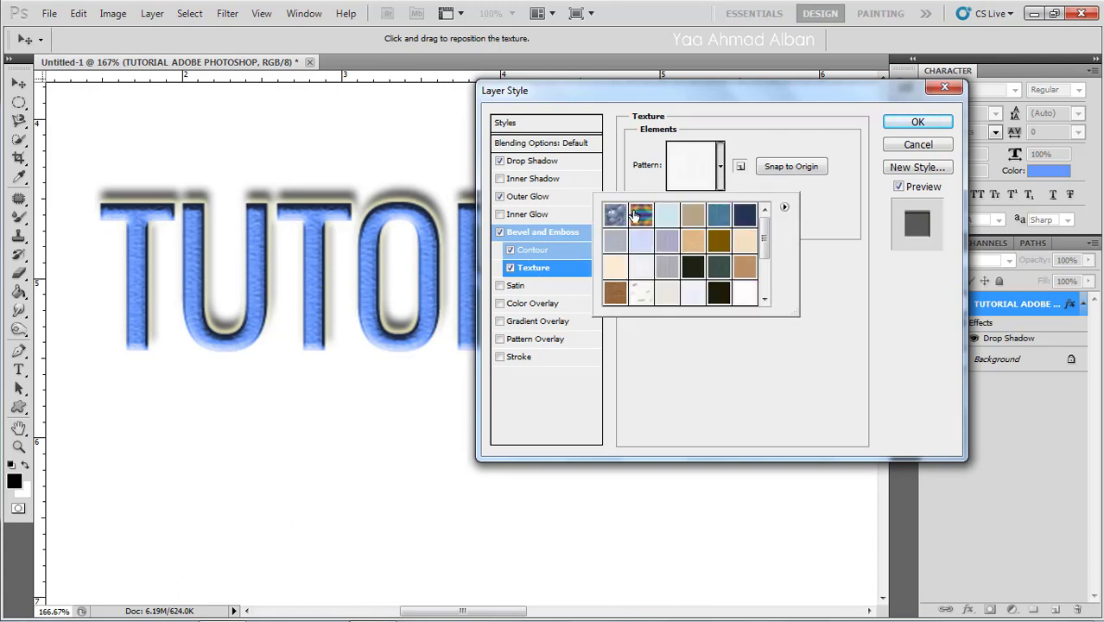
{"action": "left_click", "coordinate": [615, 214]}
{"action": "left_click", "coordinate": [615, 245]}
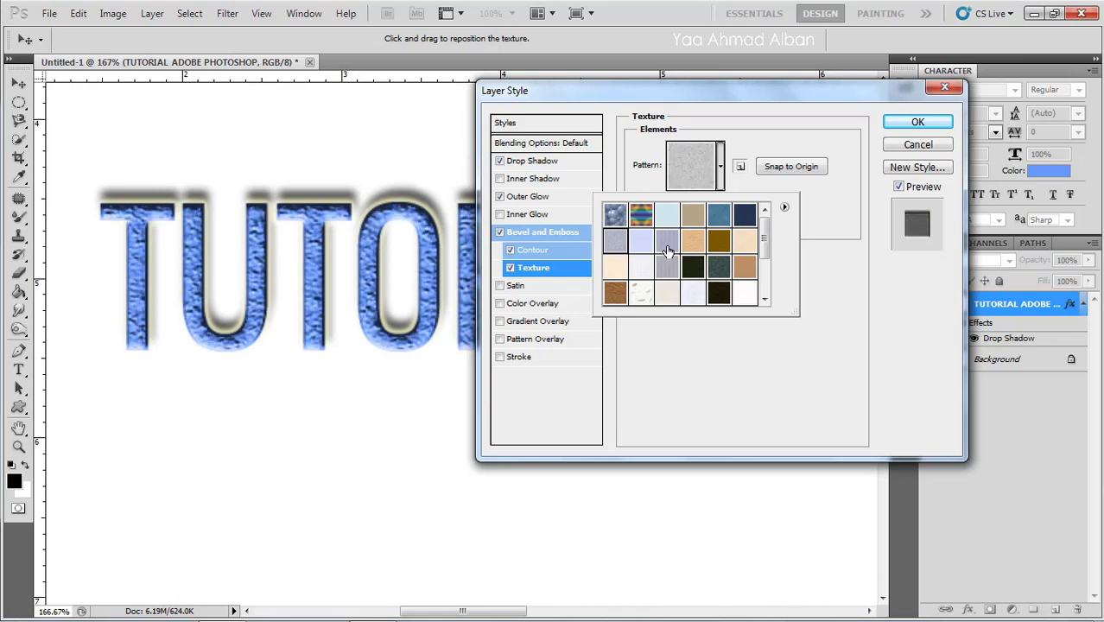
{"action": "left_click", "coordinate": [667, 266]}
{"action": "left_click", "coordinate": [614, 216]}
{"action": "mouse_move", "coordinate": [421, 267]}
{"action": "left_mouse_down"}
{"action": "mouse_move", "coordinate": [406, 267]}
{"action": "mouse_move", "coordinate": [421, 275]}
{"action": "left_mouse_up"}
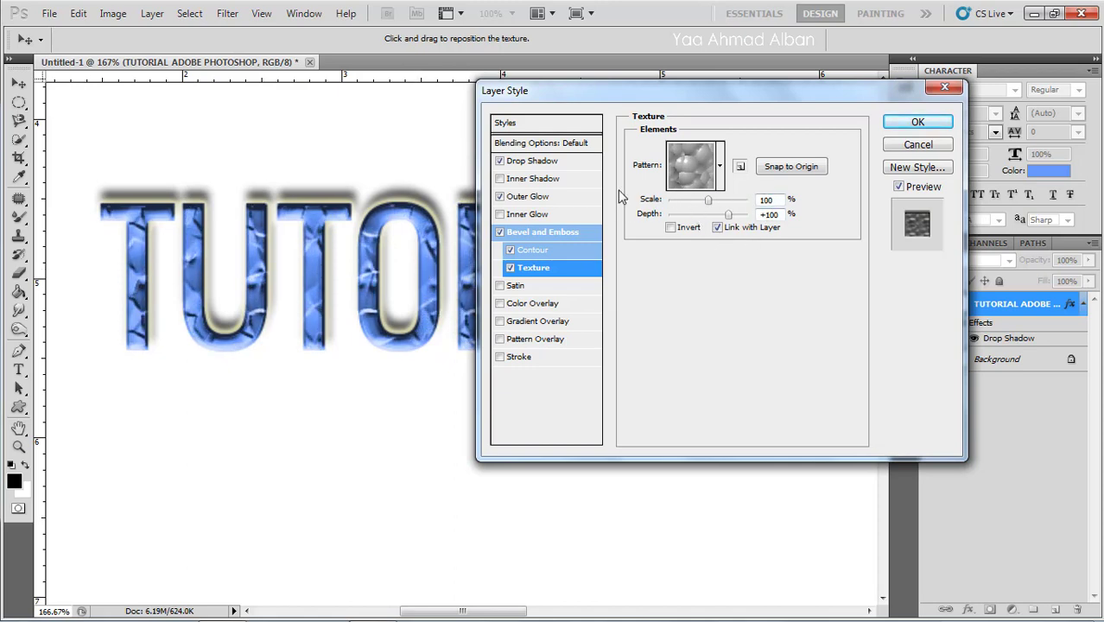
{"action": "left_click", "coordinate": [682, 231]}
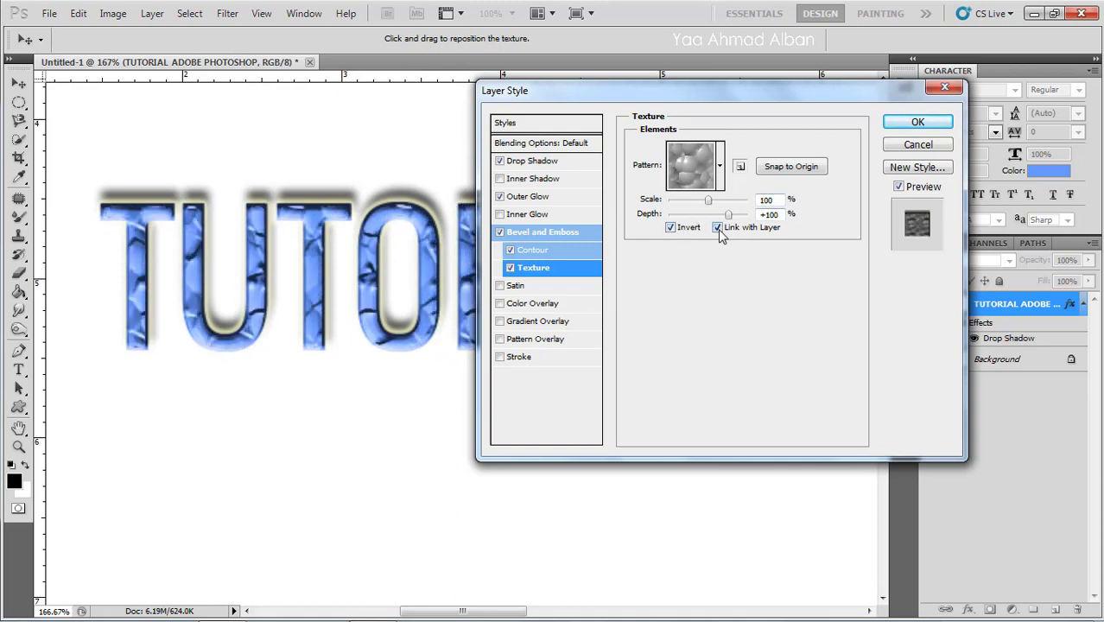
{"action": "left_click", "coordinate": [689, 235]}
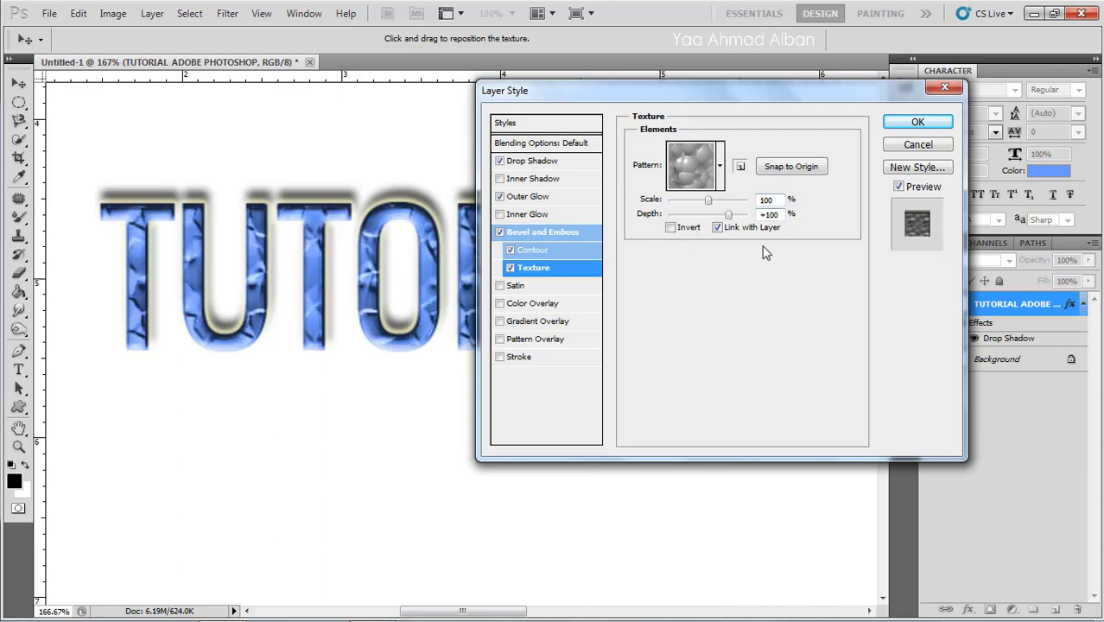
Add a black Multiply satin effect with a 6° angle, 122 px distance and 32 px size, and lower its opacity to nearly zero
{"action": "left_click", "coordinate": [523, 286]}
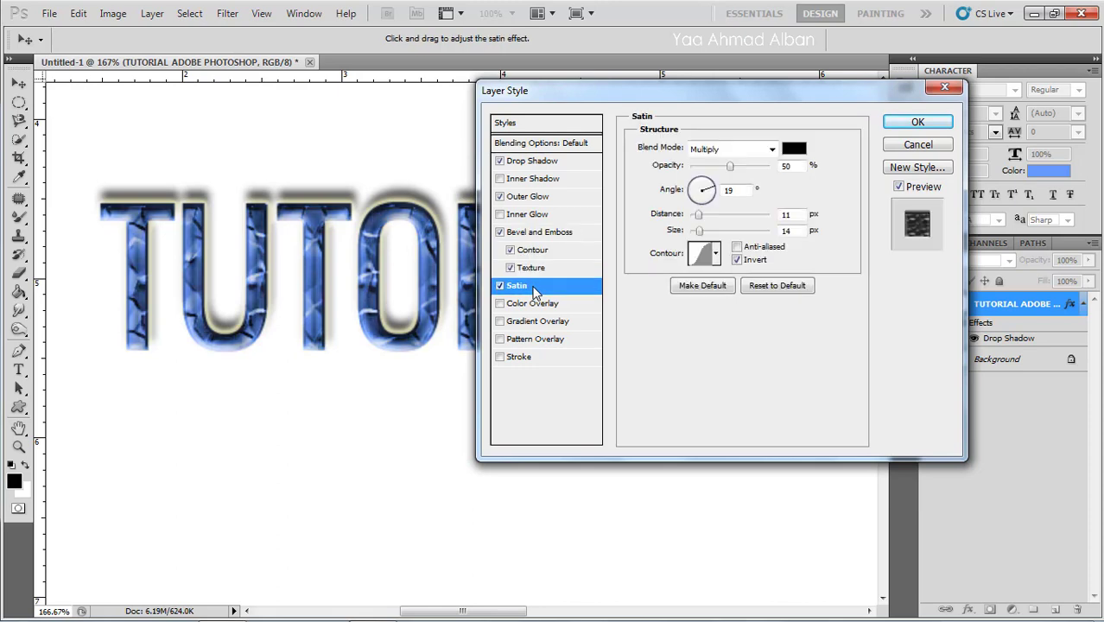
{"action": "left_click_drag", "start_coordinate": [391, 293], "coordinate": [366, 288]}
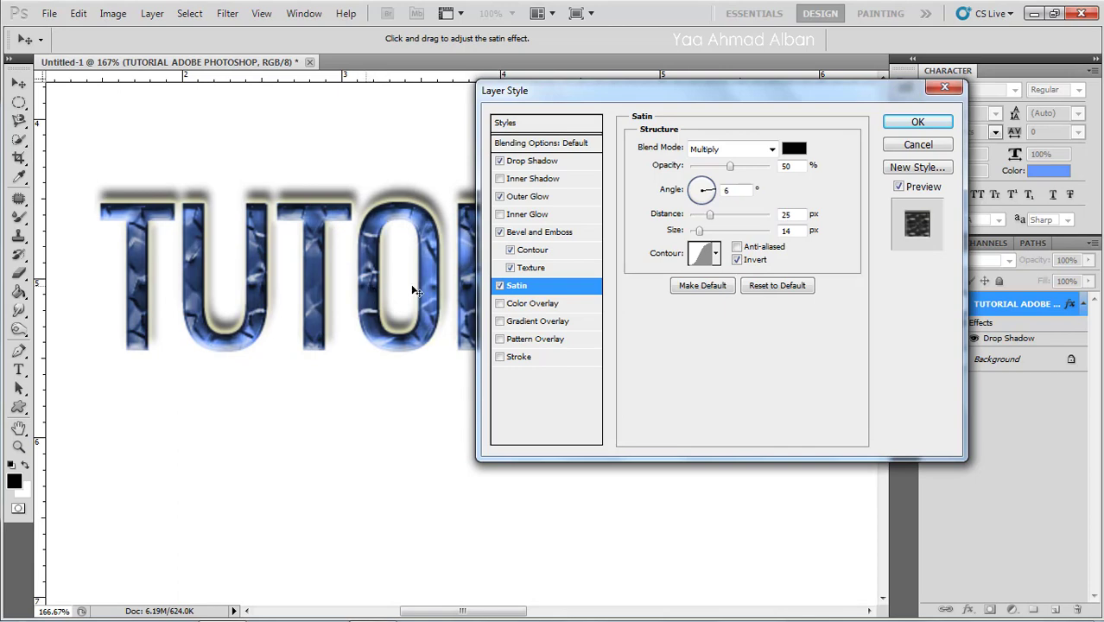
{"action": "mouse_move", "coordinate": [729, 168]}
{"action": "left_mouse_down"}
{"action": "mouse_move", "coordinate": [706, 168]}
{"action": "mouse_move", "coordinate": [724, 165]}
{"action": "left_mouse_up"}
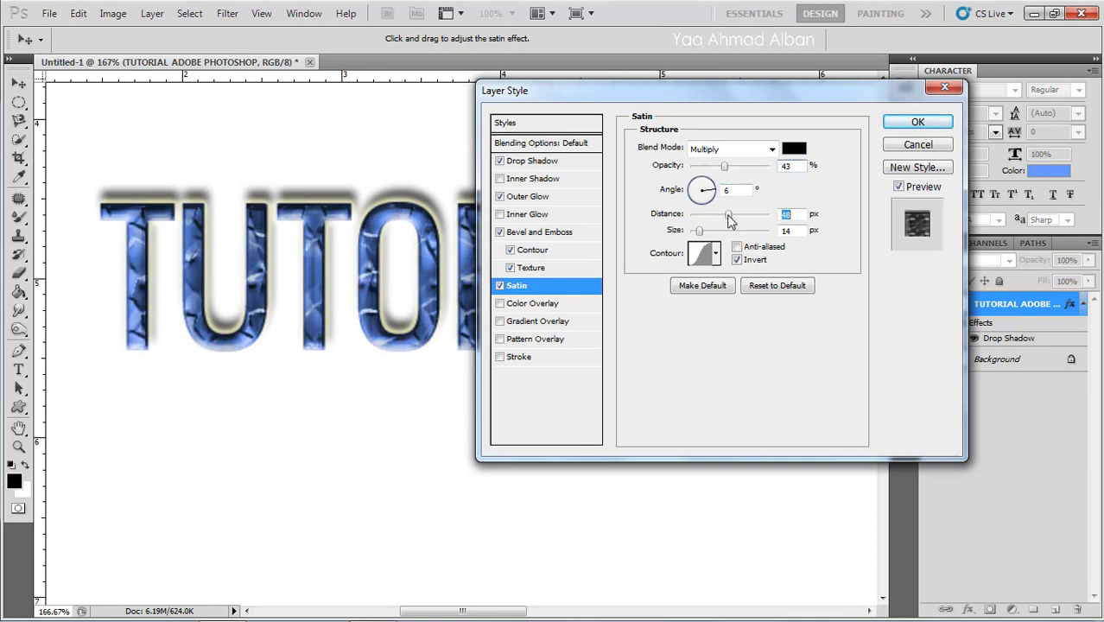
{"action": "mouse_move", "coordinate": [710, 214]}
{"action": "left_mouse_down"}
{"action": "mouse_move", "coordinate": [745, 214]}
{"action": "mouse_move", "coordinate": [670, 237]}
{"action": "mouse_move", "coordinate": [707, 240]}
{"action": "left_mouse_up"}
{"action": "left_click", "coordinate": [736, 259]}
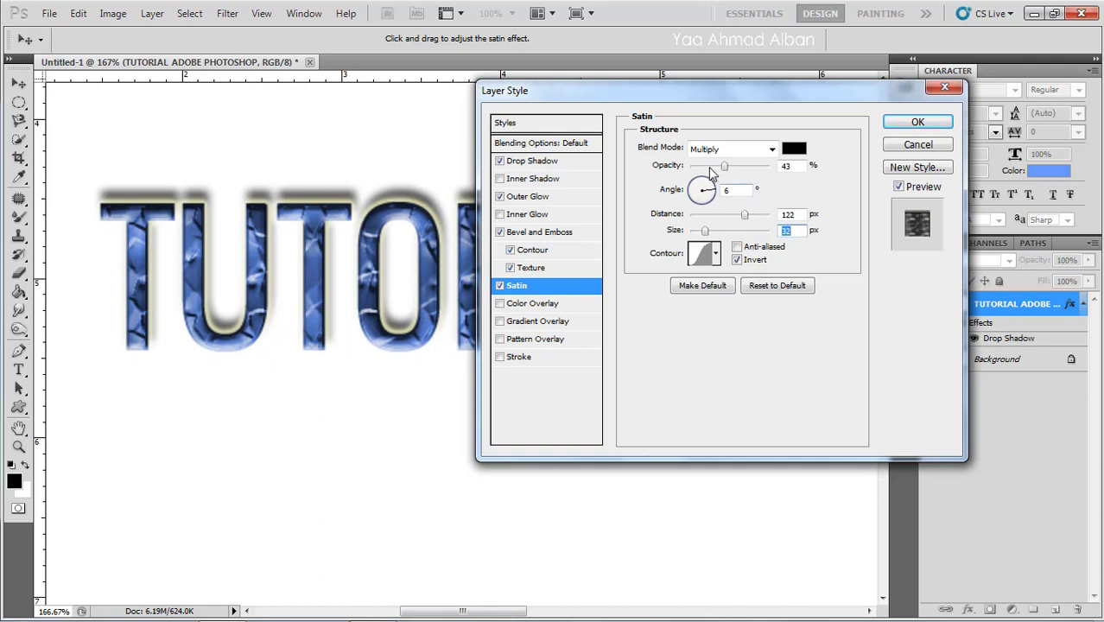
{"action": "left_click_drag", "start_coordinate": [709, 171], "coordinate": [698, 173]}
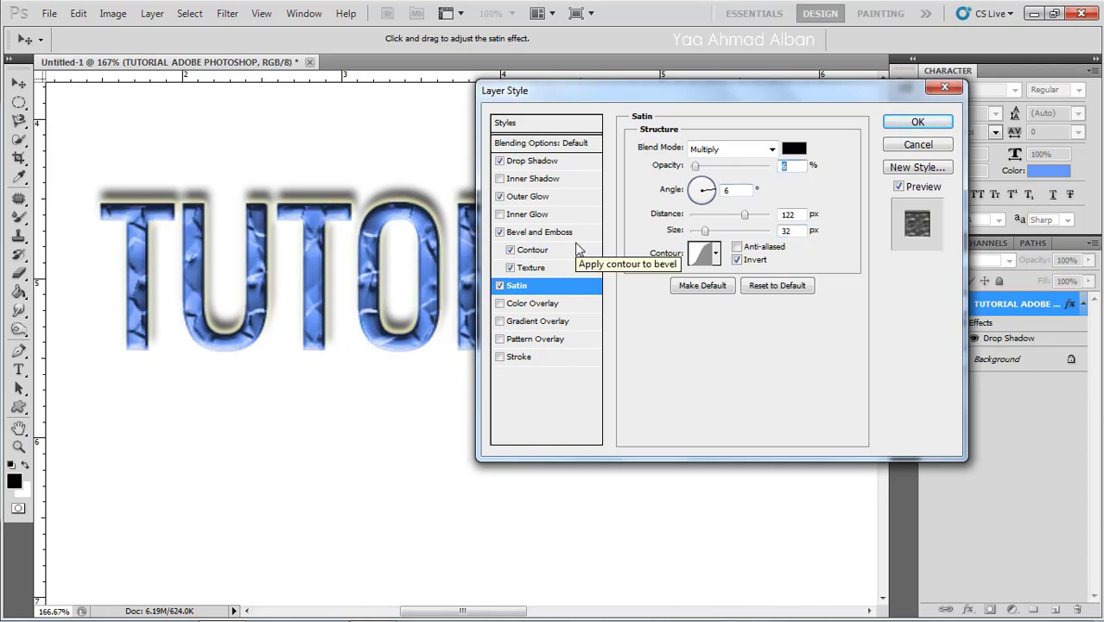
Add a Normal-mode color overlay to the text at 100% opacity and set its colour to green 66cc66
{"action": "left_click", "coordinate": [546, 306]}
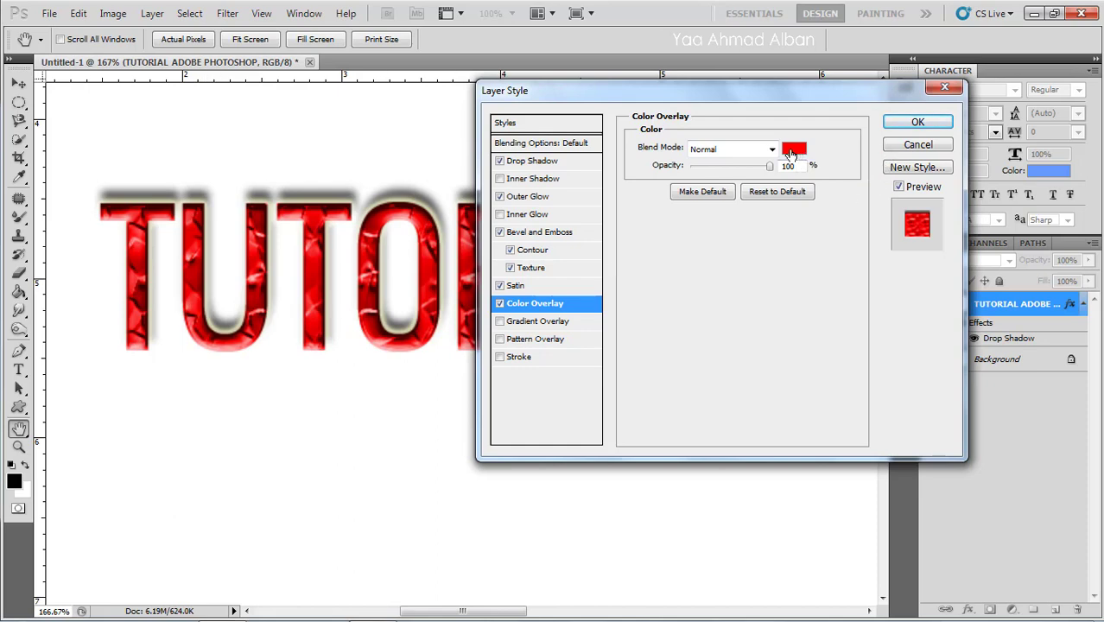
{"action": "left_click", "coordinate": [796, 152]}
{"action": "left_click", "coordinate": [742, 304]}
{"action": "mouse_move", "coordinate": [710, 296]}
{"action": "left_mouse_down"}
{"action": "mouse_move", "coordinate": [630, 228]}
{"action": "mouse_move", "coordinate": [756, 225]}
{"action": "mouse_move", "coordinate": [760, 286]}
{"action": "mouse_move", "coordinate": [688, 355]}
{"action": "mouse_move", "coordinate": [725, 244]}
{"action": "mouse_move", "coordinate": [665, 203]}
{"action": "mouse_move", "coordinate": [762, 283]}
{"action": "mouse_move", "coordinate": [749, 353]}
{"action": "left_mouse_up"}
{"action": "left_click_drag", "start_coordinate": [783, 242], "coordinate": [789, 219]}
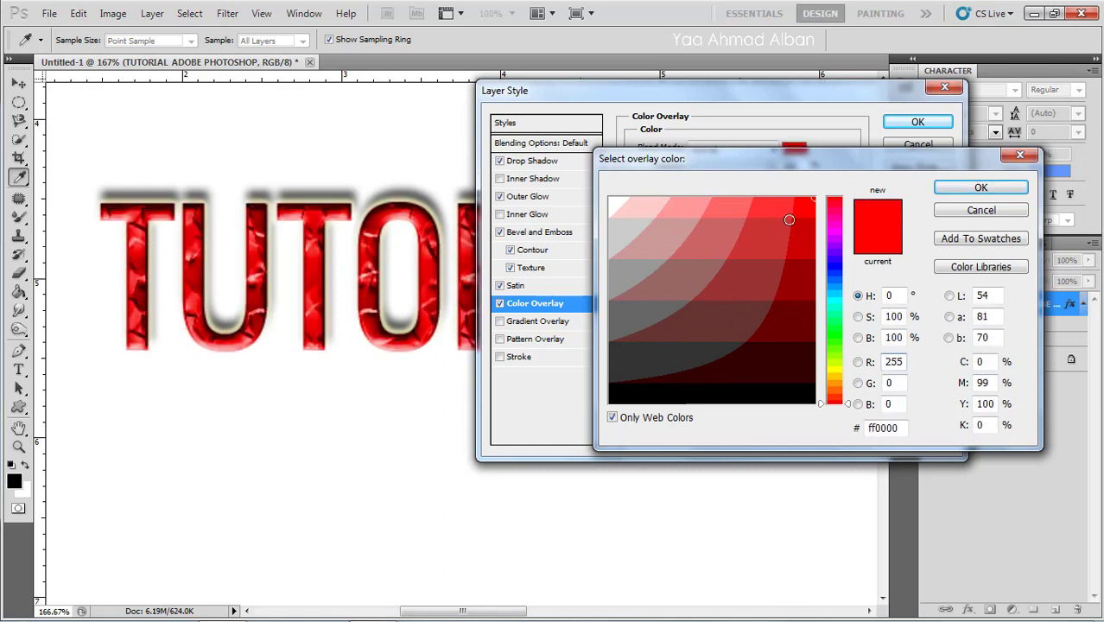
{"action": "left_click_drag", "start_coordinate": [803, 319], "coordinate": [734, 323]}
{"action": "left_click", "coordinate": [837, 284]}
{"action": "left_click_drag", "start_coordinate": [836, 279], "coordinate": [834, 336]}
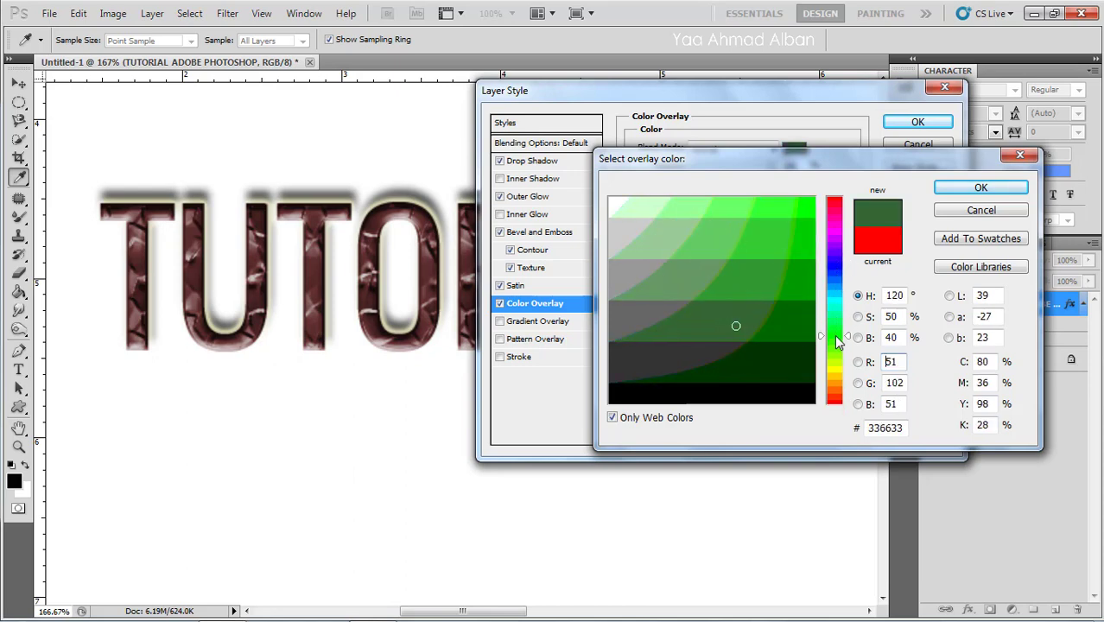
{"action": "mouse_move", "coordinate": [765, 230]}
{"action": "left_mouse_down"}
{"action": "mouse_move", "coordinate": [709, 230]}
{"action": "mouse_move", "coordinate": [737, 244]}
{"action": "mouse_move", "coordinate": [595, 288]}
{"action": "mouse_move", "coordinate": [626, 311]}
{"action": "left_mouse_up"}
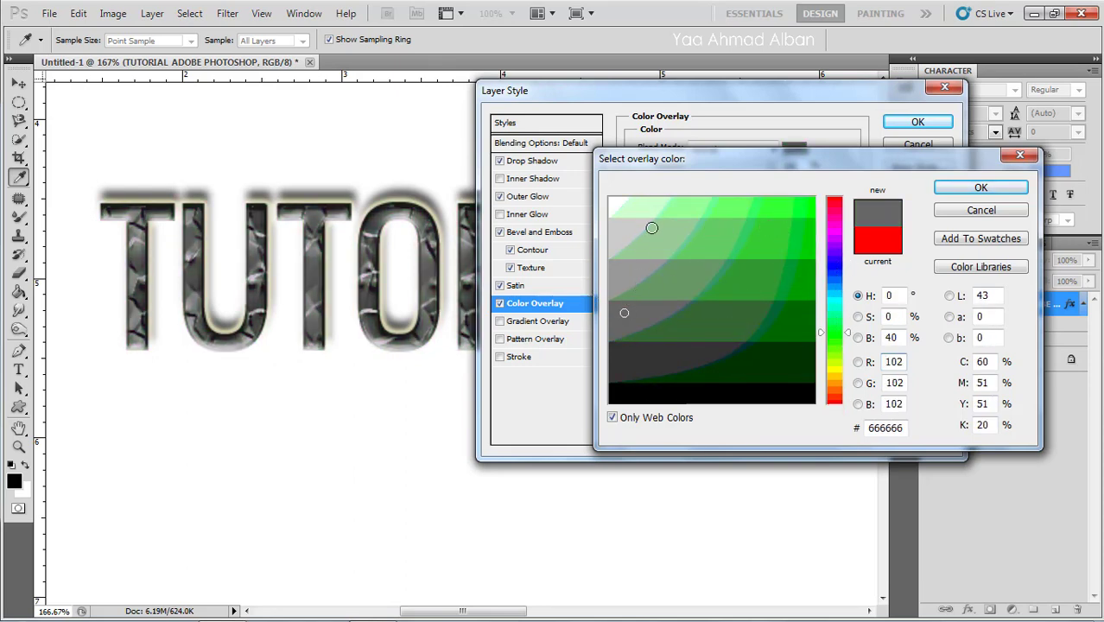
{"action": "mouse_move", "coordinate": [652, 227]}
{"action": "left_mouse_down"}
{"action": "mouse_move", "coordinate": [720, 241]}
{"action": "mouse_move", "coordinate": [709, 241]}
{"action": "left_mouse_up"}
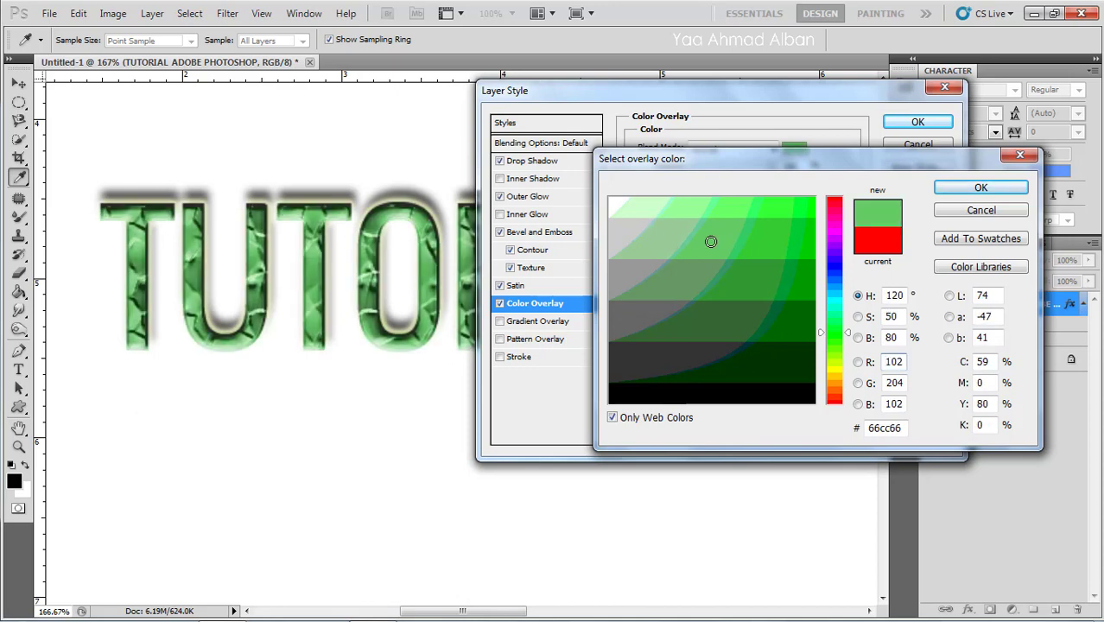
{"action": "left_click", "coordinate": [968, 189]}
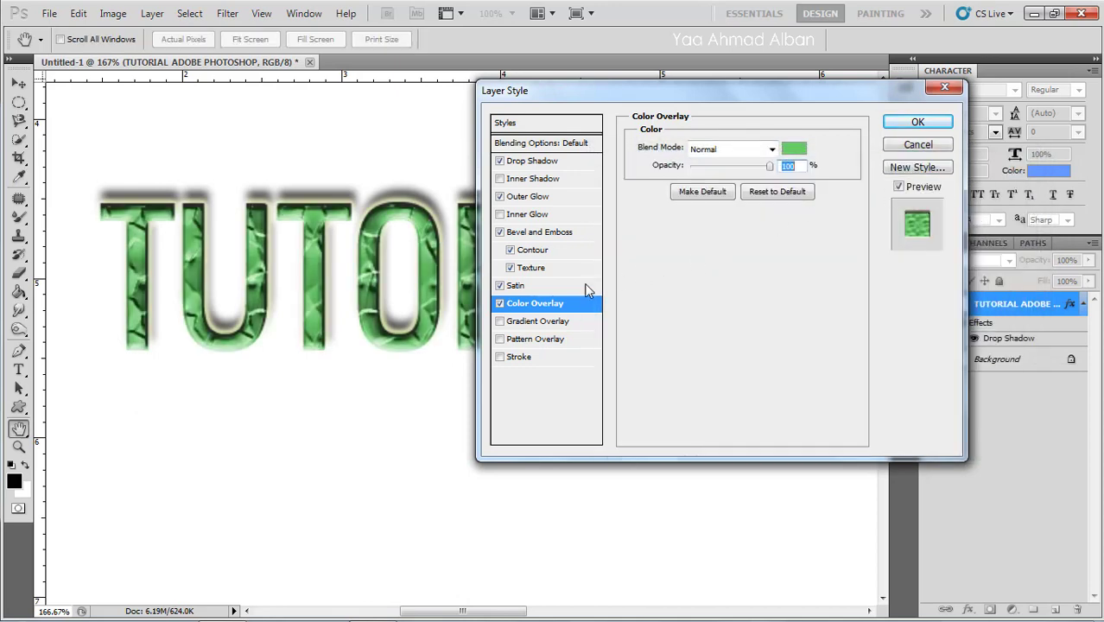
Enable Gradient Overlay on the text and switch off Color Overlay
{"action": "left_click", "coordinate": [561, 321]}
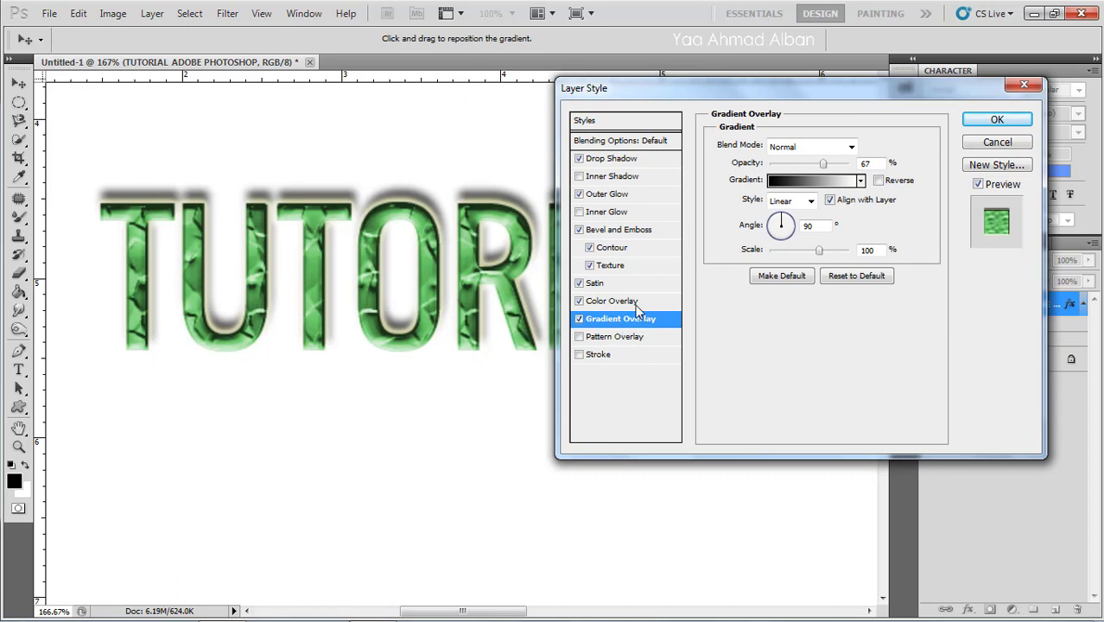
{"action": "left_click", "coordinate": [578, 300]}
{"action": "left_click", "coordinate": [579, 302]}
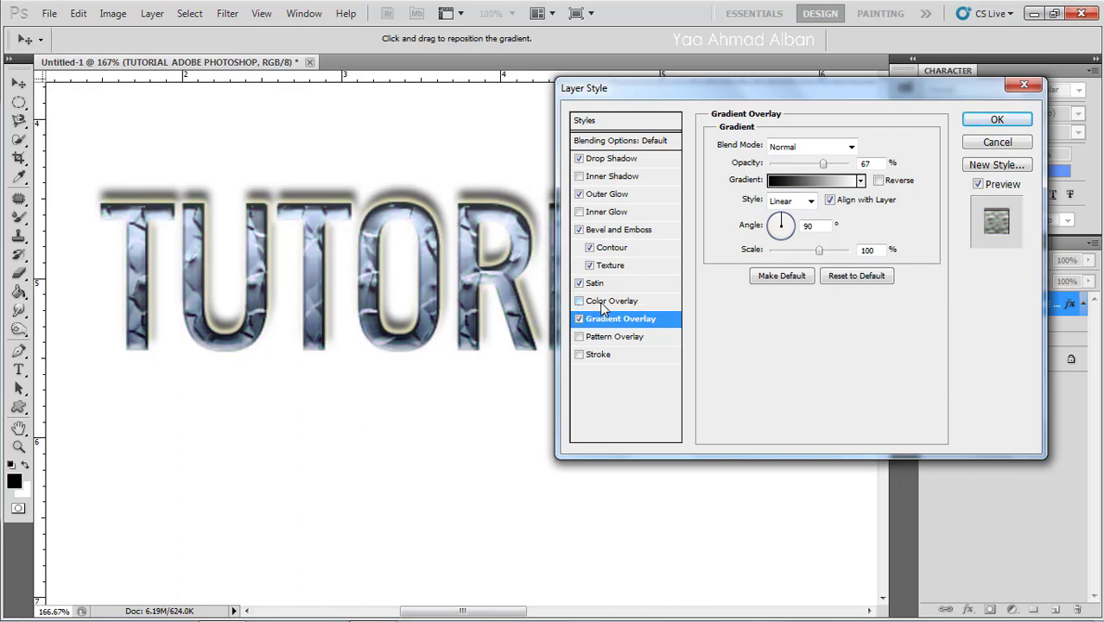
Try gold gradient presets for the overlay, apply one from the third preset row, and set the overlay's opacity to 100%
{"action": "left_click", "coordinate": [803, 181]}
{"action": "left_click", "coordinate": [792, 226]}
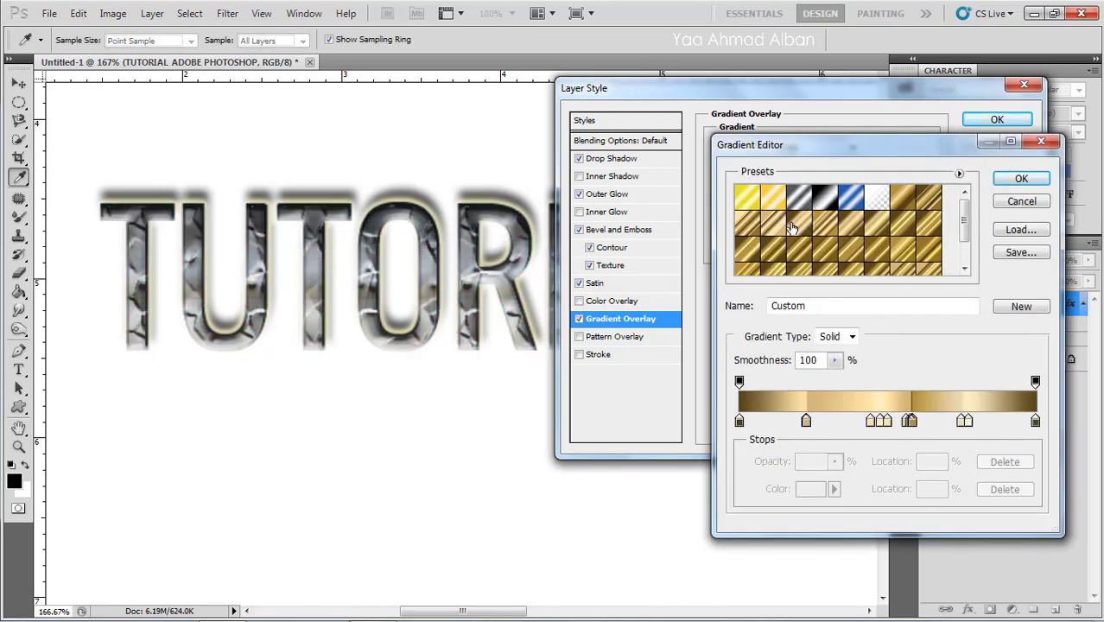
{"action": "left_click", "coordinate": [827, 240]}
{"action": "left_click", "coordinate": [864, 244]}
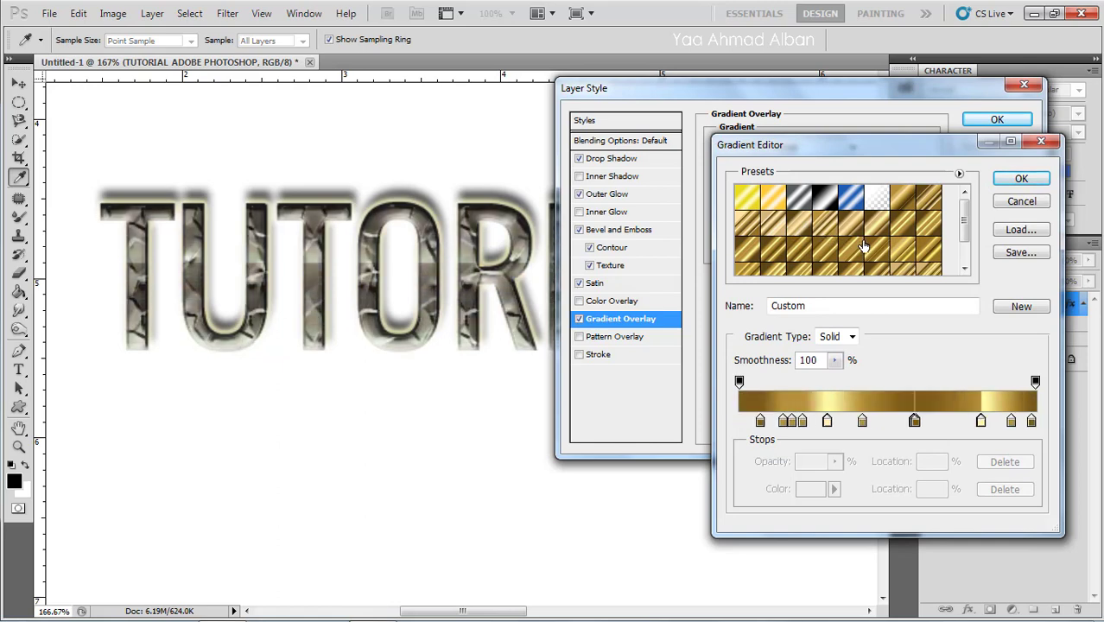
{"action": "left_click", "coordinate": [848, 251]}
{"action": "left_click", "coordinate": [1021, 179]}
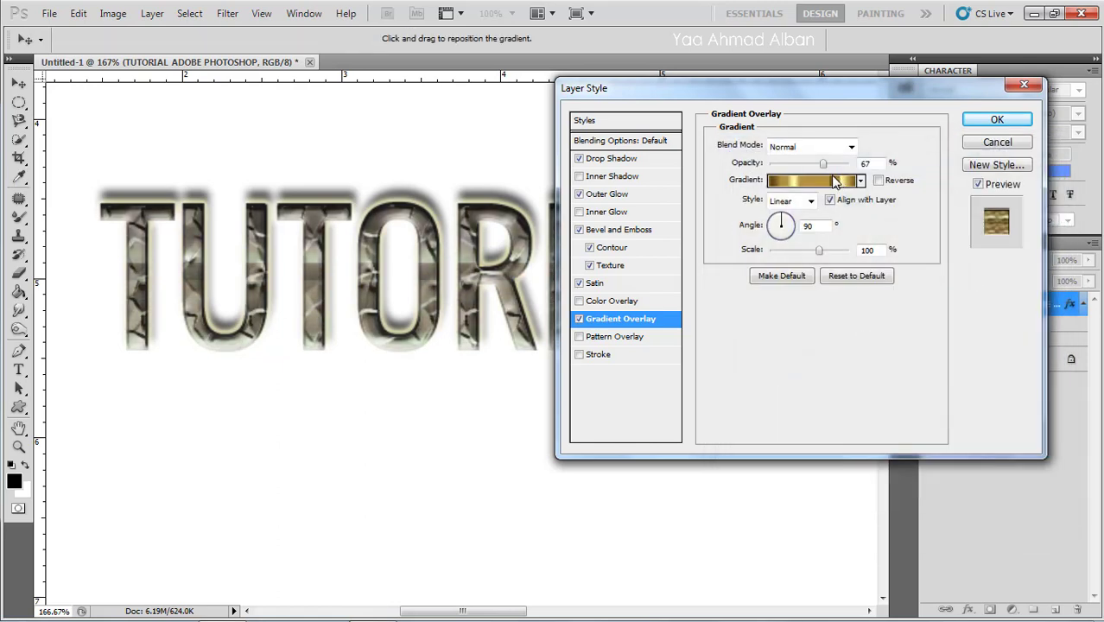
{"action": "left_click_drag", "start_coordinate": [822, 163], "coordinate": [873, 164]}
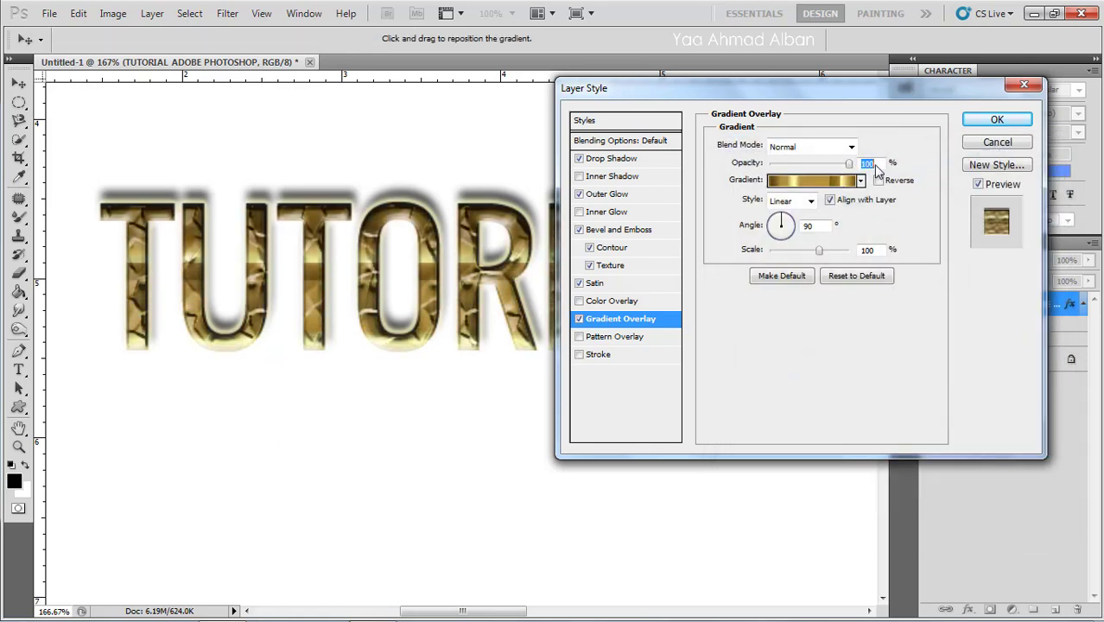
Try various gold presets for the text's gradient overlay and apply the third one in the lowest visible preset row
{"action": "left_click", "coordinate": [805, 183]}
{"action": "left_click", "coordinate": [931, 198]}
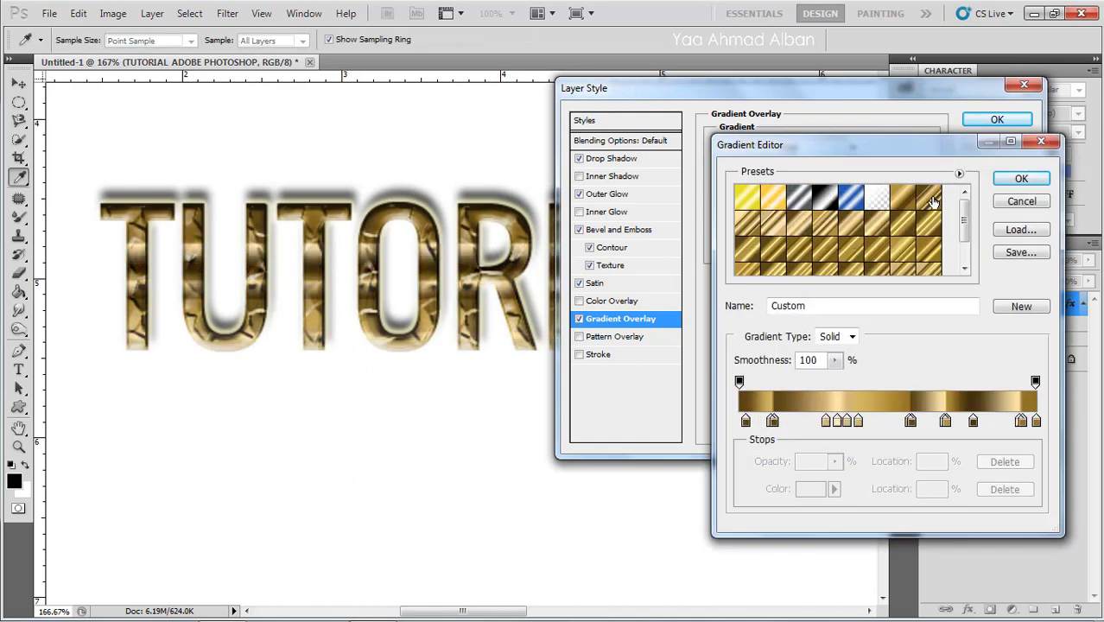
{"action": "left_click", "coordinate": [926, 222]}
{"action": "left_click", "coordinate": [831, 226]}
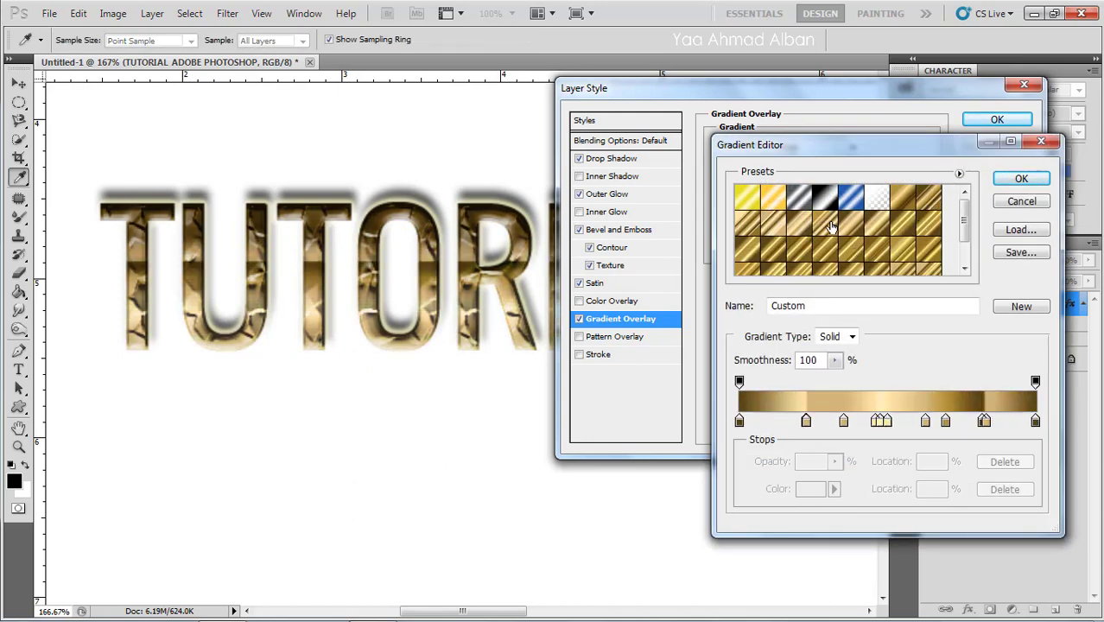
{"action": "left_click", "coordinate": [806, 228]}
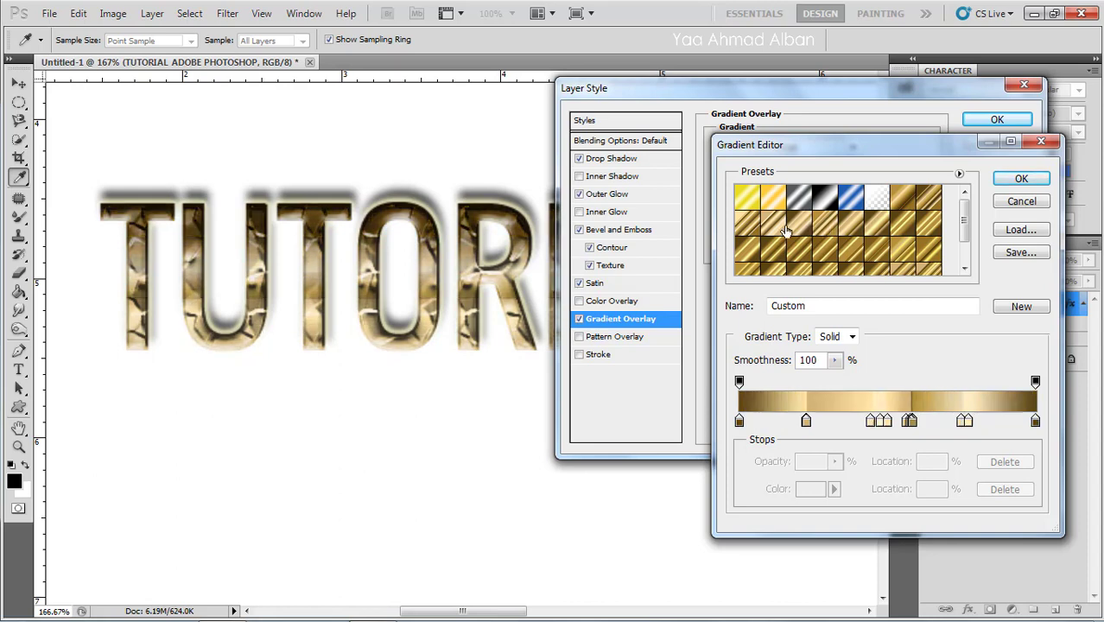
{"action": "left_click", "coordinate": [771, 231]}
{"action": "left_click", "coordinate": [773, 250]}
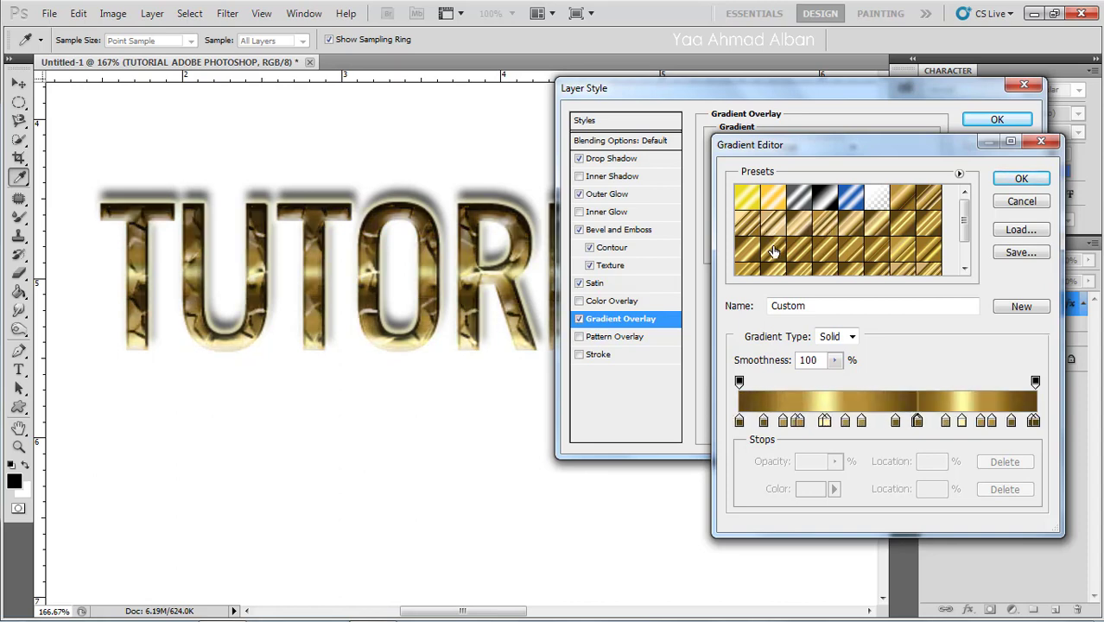
{"action": "left_click_drag", "start_coordinate": [966, 211], "coordinate": [967, 244]}
{"action": "left_click", "coordinate": [922, 248]}
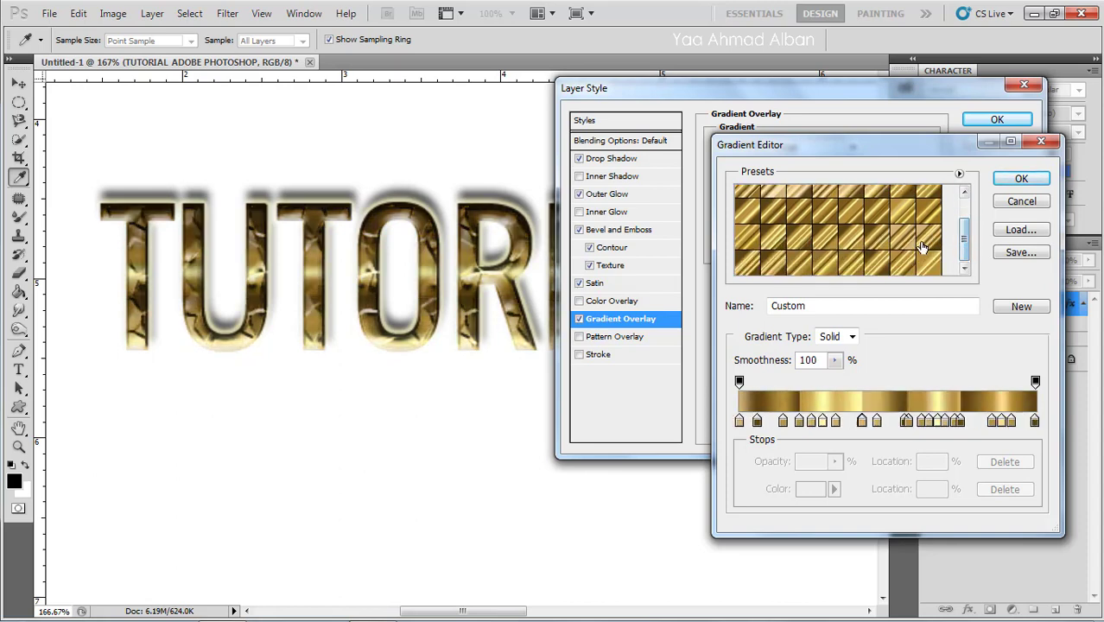
{"action": "left_click", "coordinate": [853, 246]}
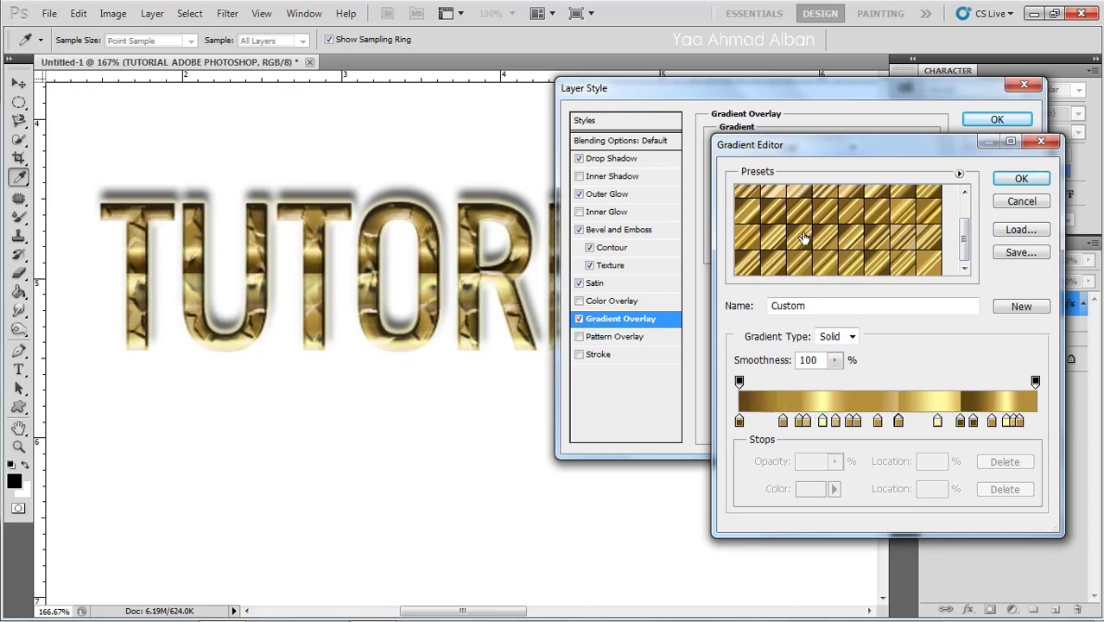
{"action": "left_click", "coordinate": [775, 226]}
{"action": "left_click", "coordinate": [750, 240]}
{"action": "left_click", "coordinate": [771, 245]}
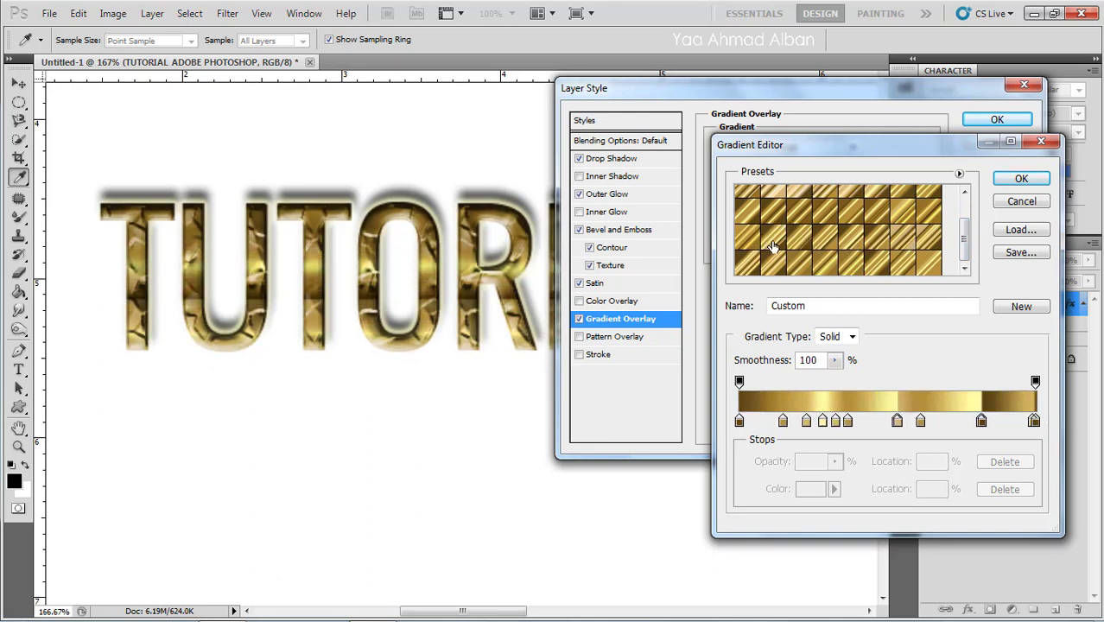
{"action": "left_click", "coordinate": [774, 264]}
{"action": "left_click", "coordinate": [807, 266]}
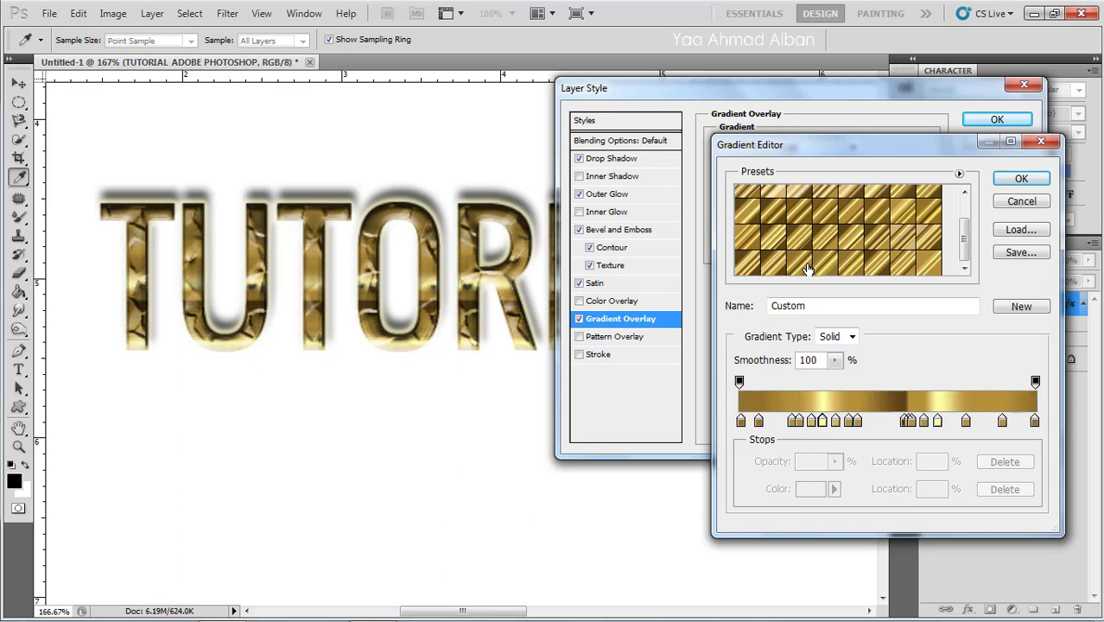
{"action": "left_click", "coordinate": [1020, 179]}
Set the gradient overlay's angle to 47°, choose the fourth gold preset in the second preset row, and apply the layer style
{"action": "left_click", "coordinate": [790, 223]}
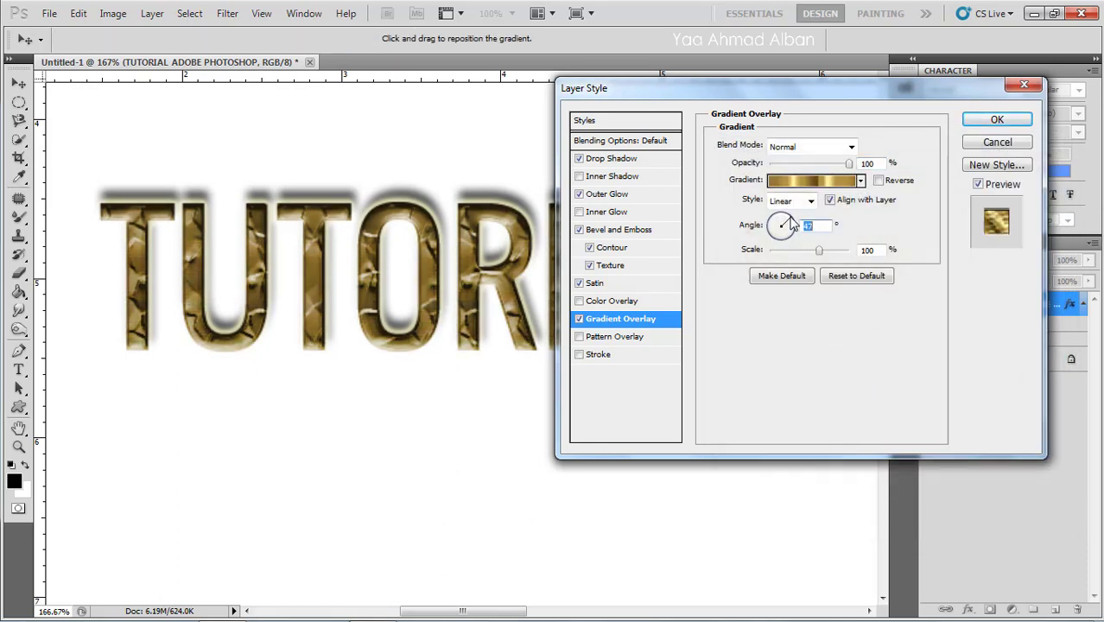
{"action": "left_click_drag", "start_coordinate": [401, 257], "coordinate": [397, 262]}
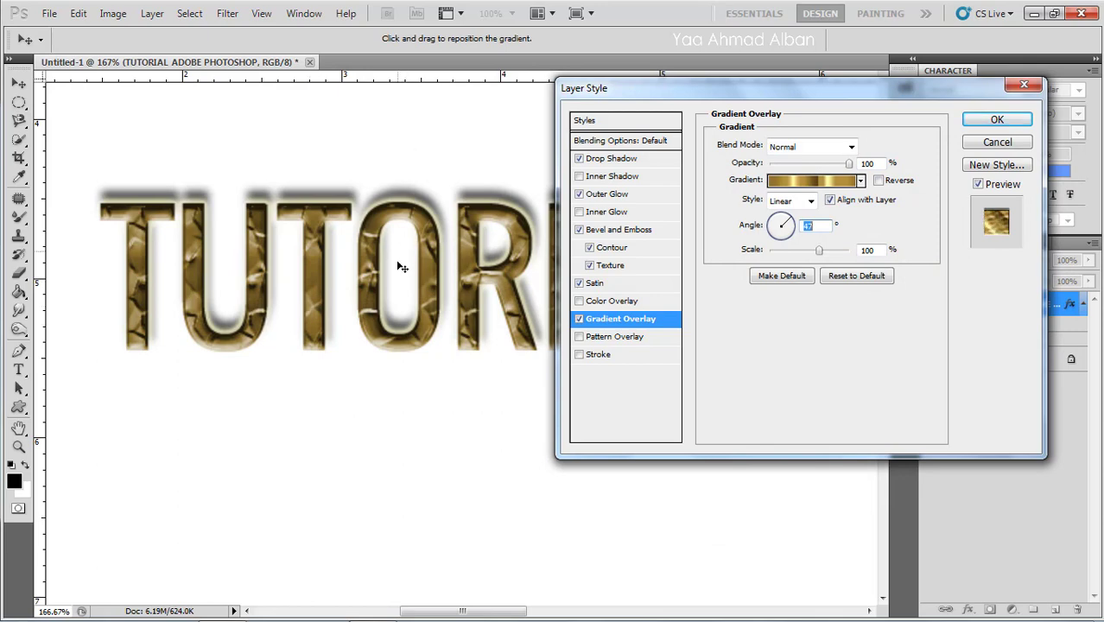
{"action": "left_click", "coordinate": [785, 180]}
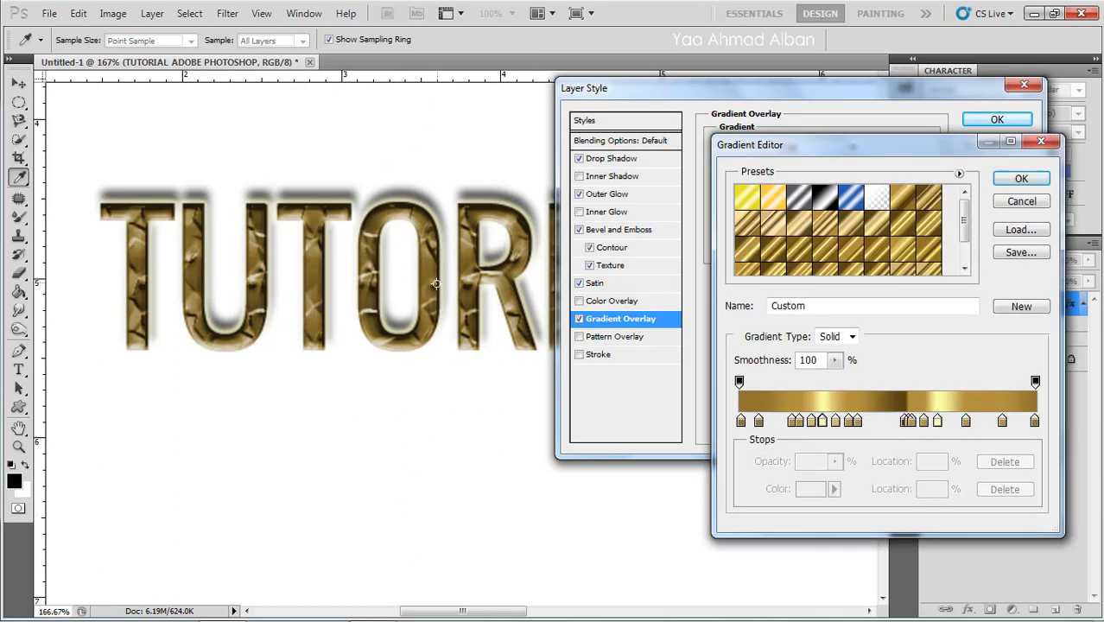
{"action": "left_click", "coordinate": [850, 246]}
{"action": "left_click", "coordinate": [826, 255]}
{"action": "left_click", "coordinate": [750, 227]}
{"action": "left_click", "coordinate": [773, 228]}
{"action": "left_click", "coordinate": [797, 228]}
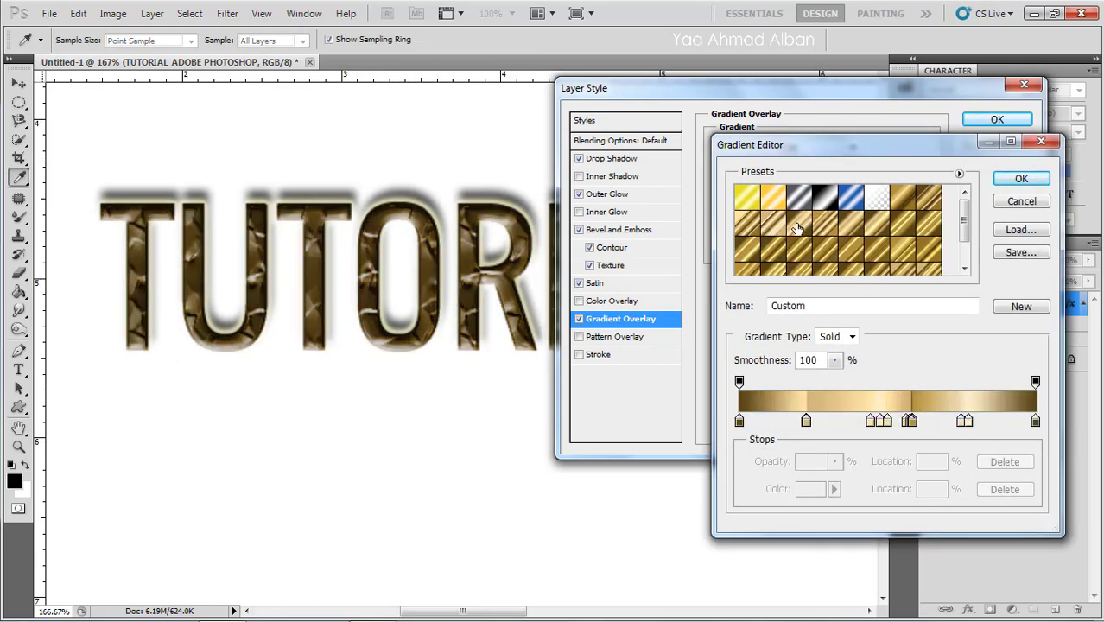
{"action": "left_click", "coordinate": [829, 228]}
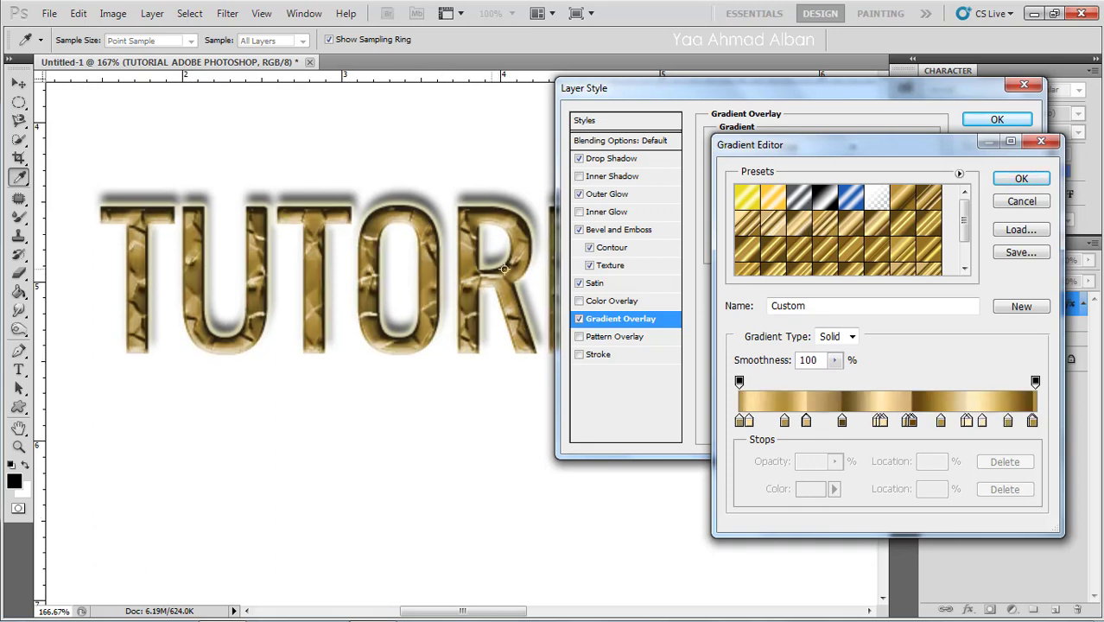
{"action": "left_click", "coordinate": [1021, 178]}
{"action": "left_click", "coordinate": [885, 181]}
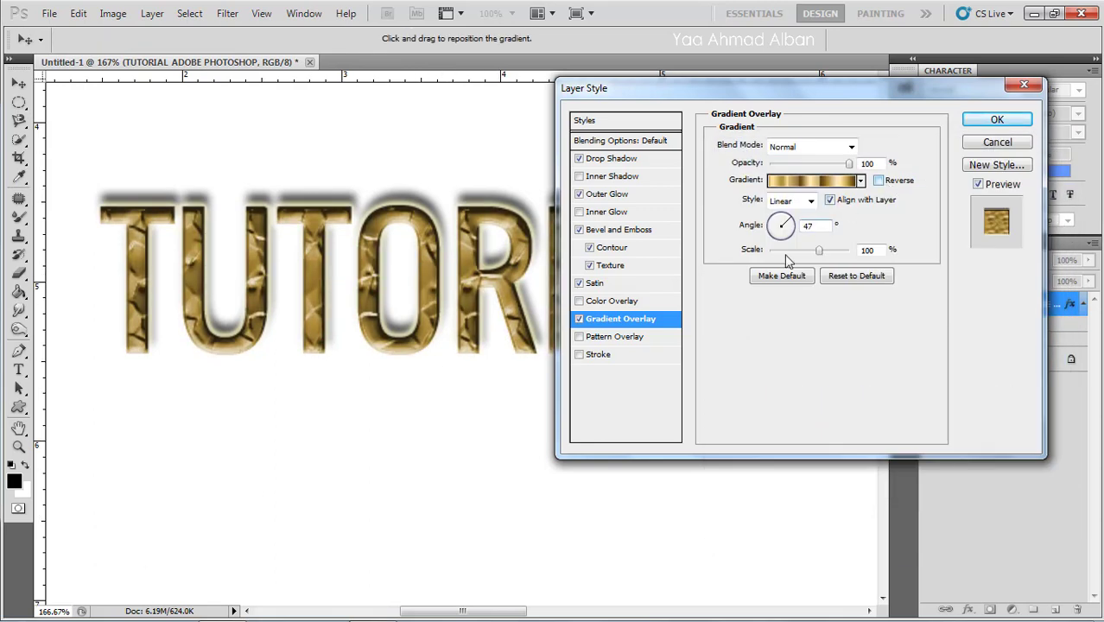
{"action": "left_click", "coordinate": [995, 119]}
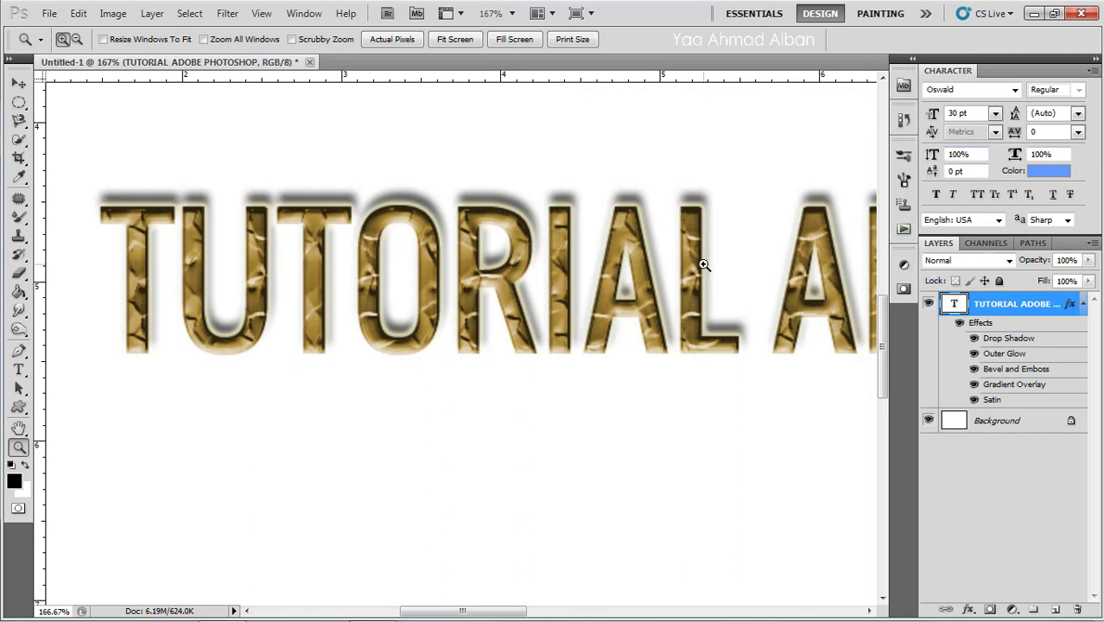
Reopen the text layer's style settings with the word ADOBE in close view and enable Pattern Overlay
{"action": "key", "text": "ctrl+0"}
{"action": "left_click_drag", "start_coordinate": [225, 271], "coordinate": [680, 436]}
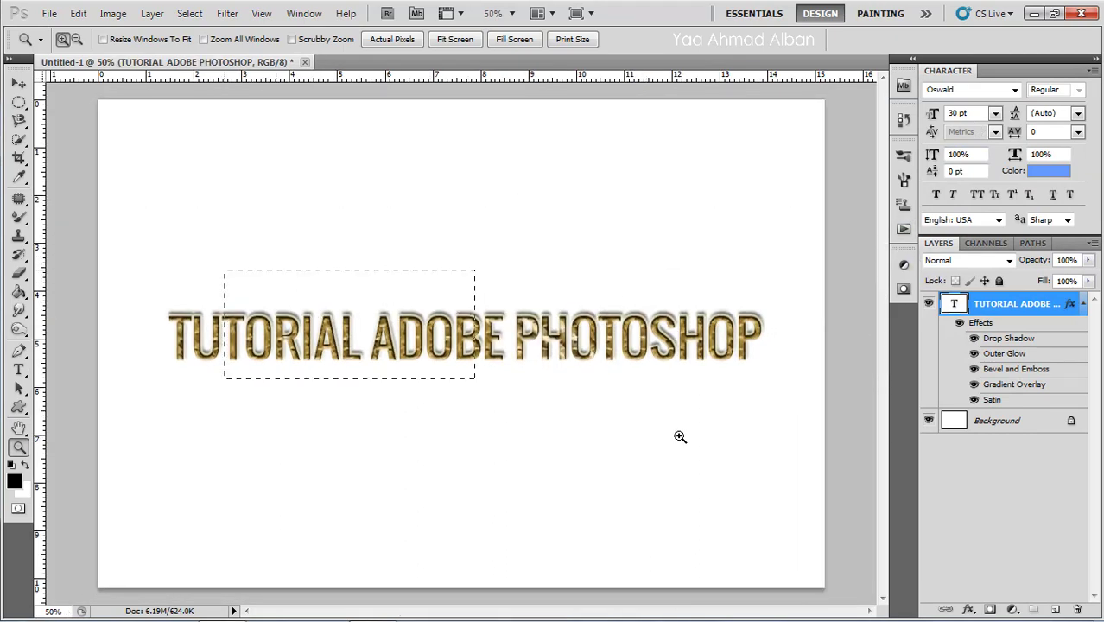
{"action": "left_click_drag", "start_coordinate": [260, 196], "coordinate": [675, 462]}
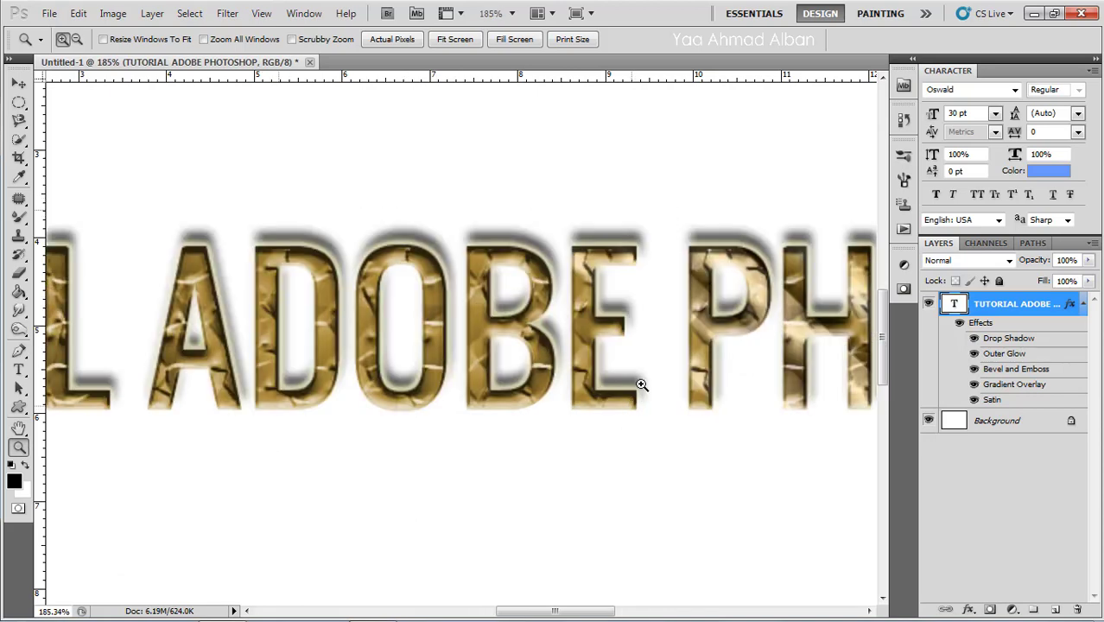
{"action": "left_click_drag", "start_coordinate": [688, 341], "coordinate": [622, 304]}
{"action": "double_click", "coordinate": [960, 403]}
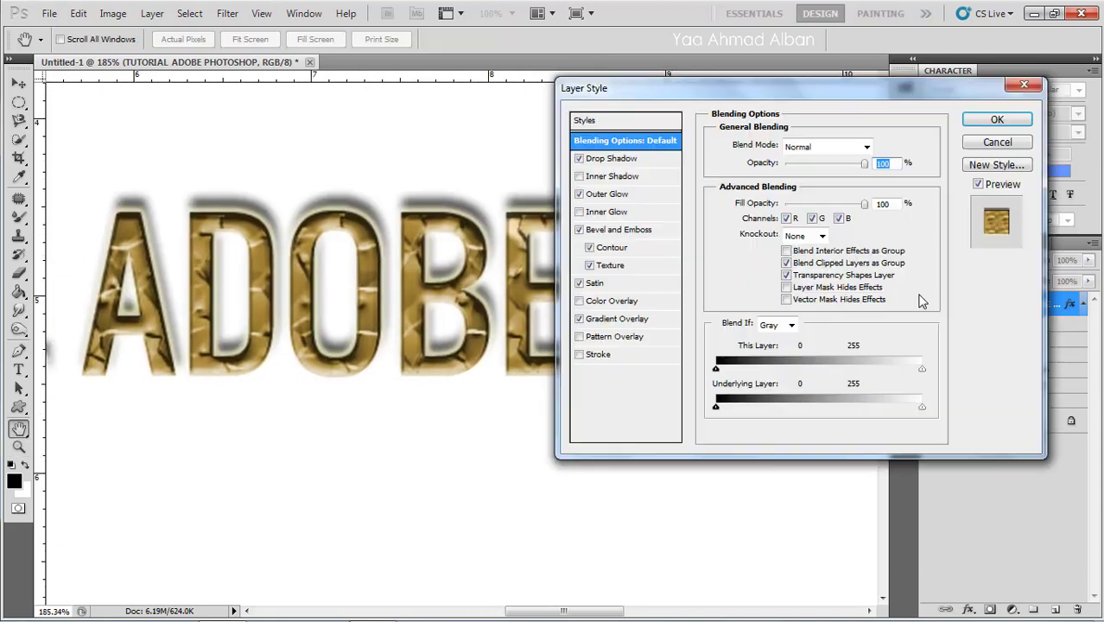
{"action": "left_click", "coordinate": [615, 338]}
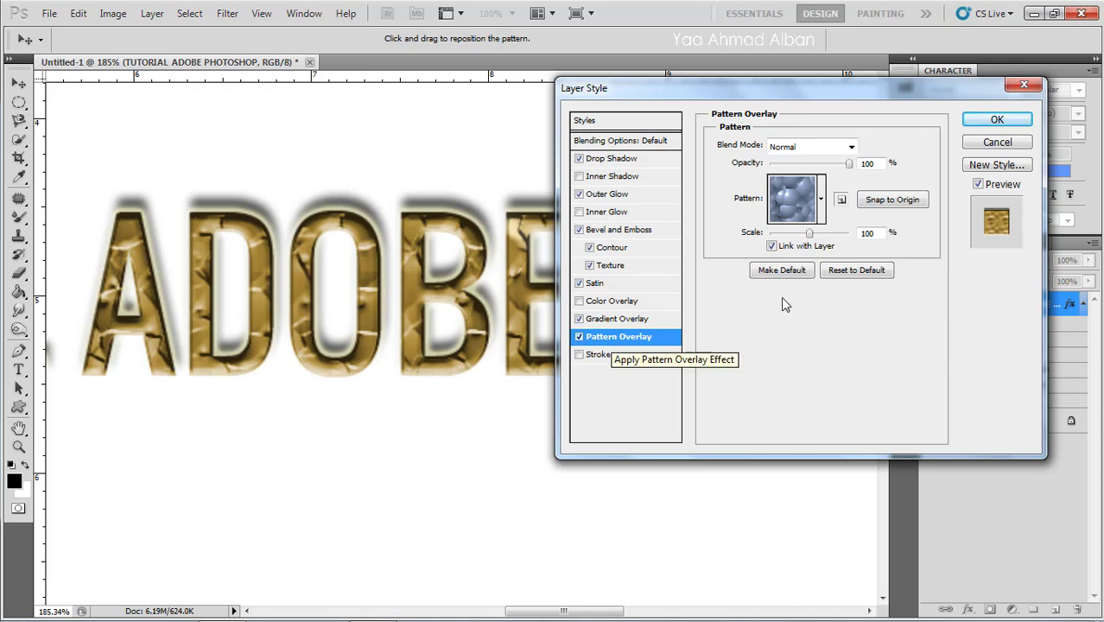
{"action": "left_click", "coordinate": [820, 199]}
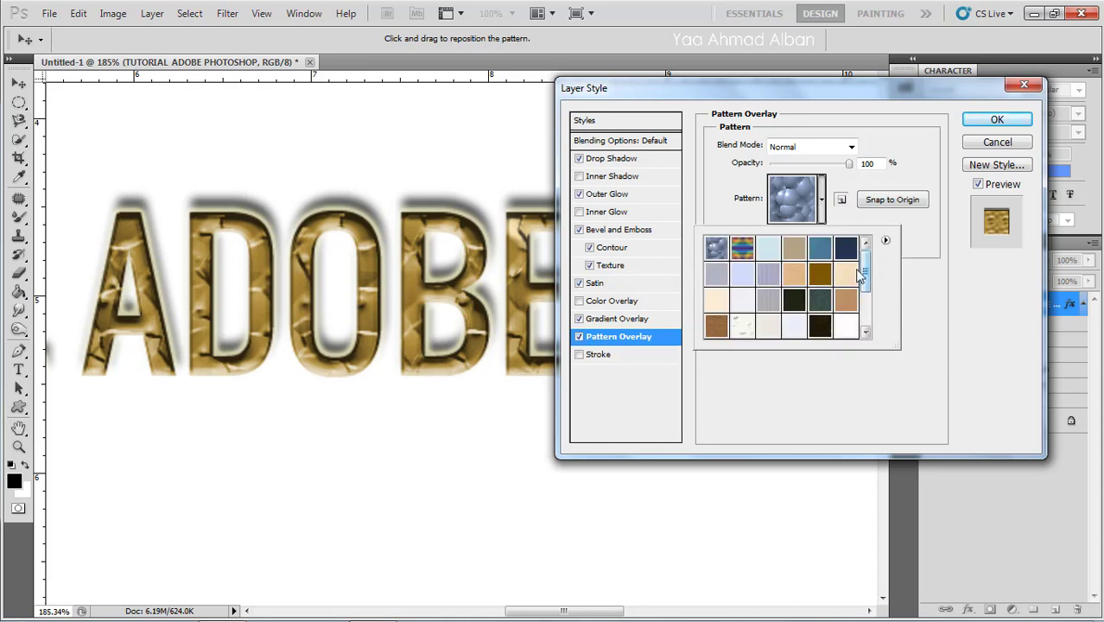
{"action": "left_click", "coordinate": [642, 343]}
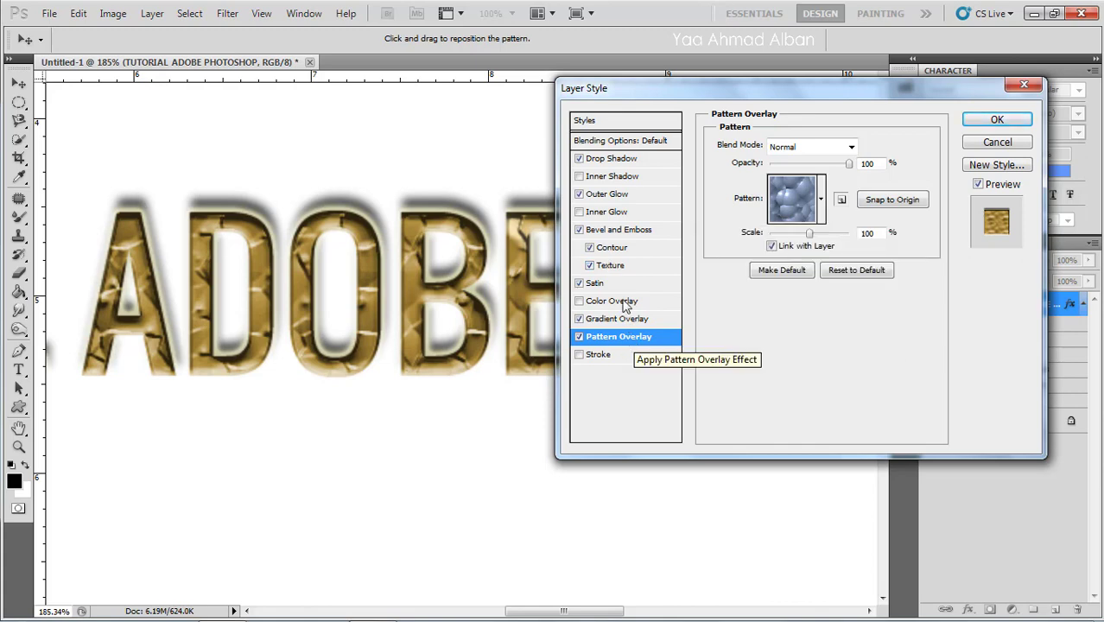
Switch off Gradient Overlay and the bevel Texture, and try grey, speckled white and brown patterns for the overlay, choosing the brown one
{"action": "left_click", "coordinate": [580, 318]}
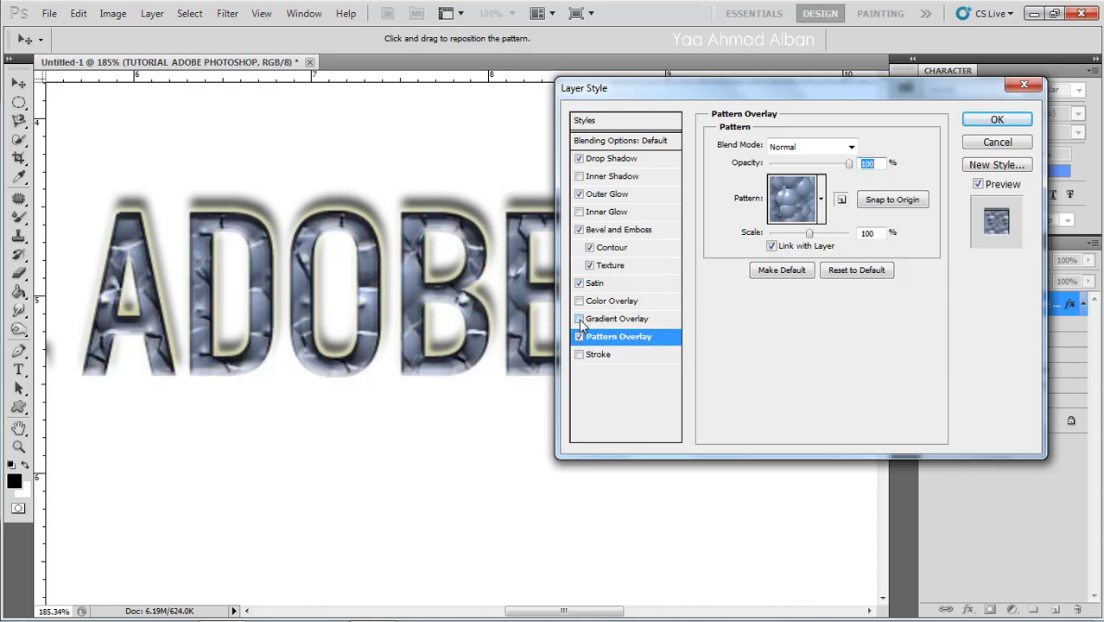
{"action": "left_click", "coordinate": [591, 266]}
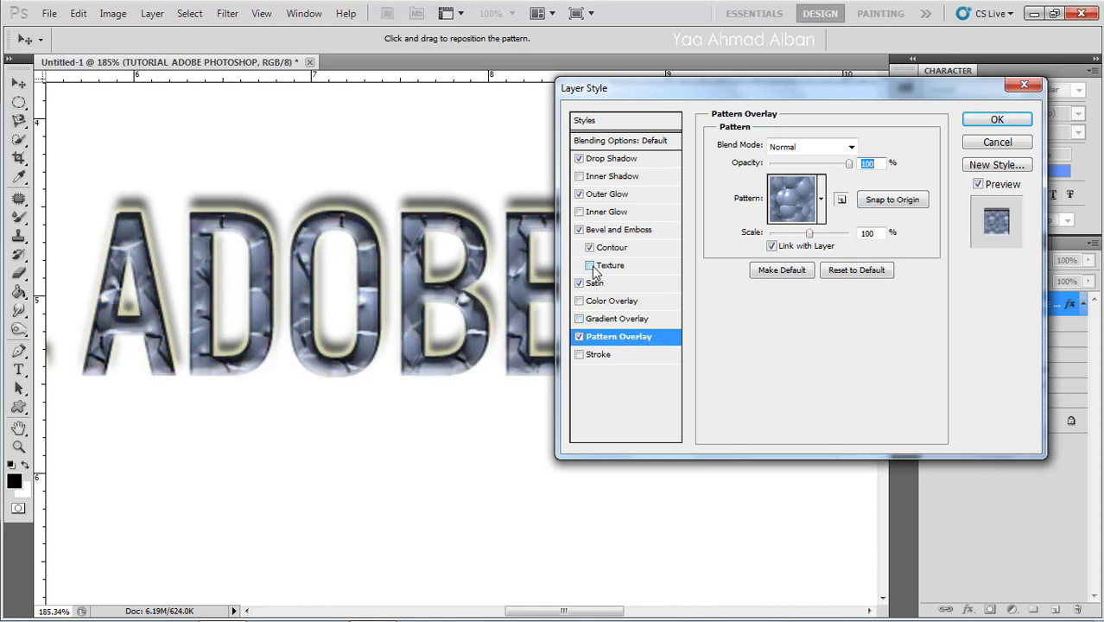
{"action": "left_click", "coordinate": [784, 214]}
{"action": "left_click", "coordinate": [763, 253]}
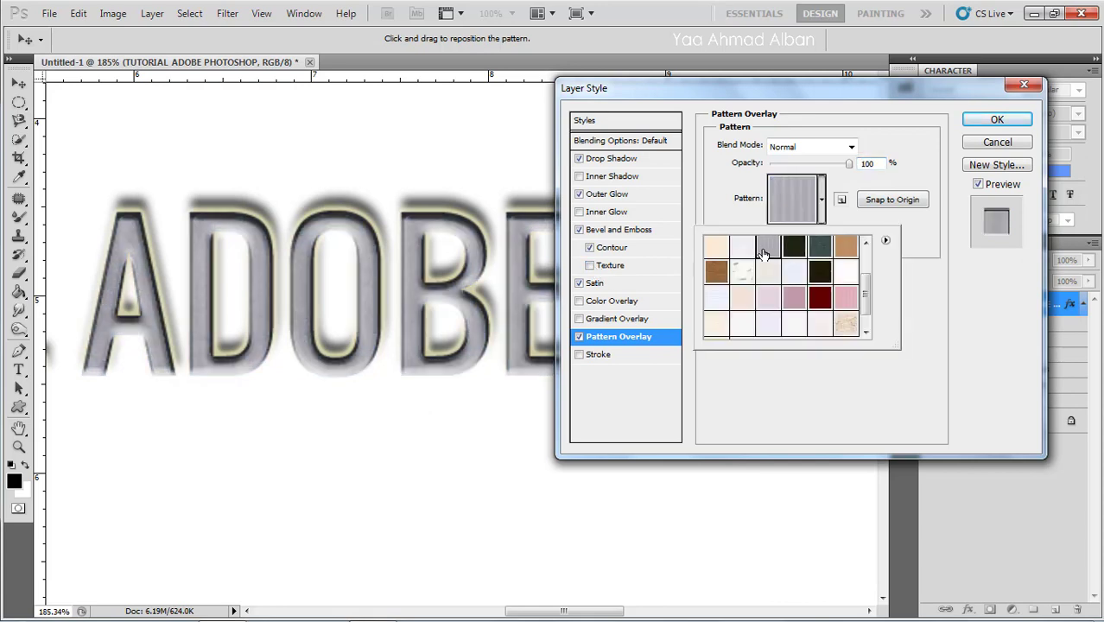
{"action": "left_click", "coordinate": [709, 273]}
{"action": "left_click", "coordinate": [715, 251]}
{"action": "left_click", "coordinate": [739, 272]}
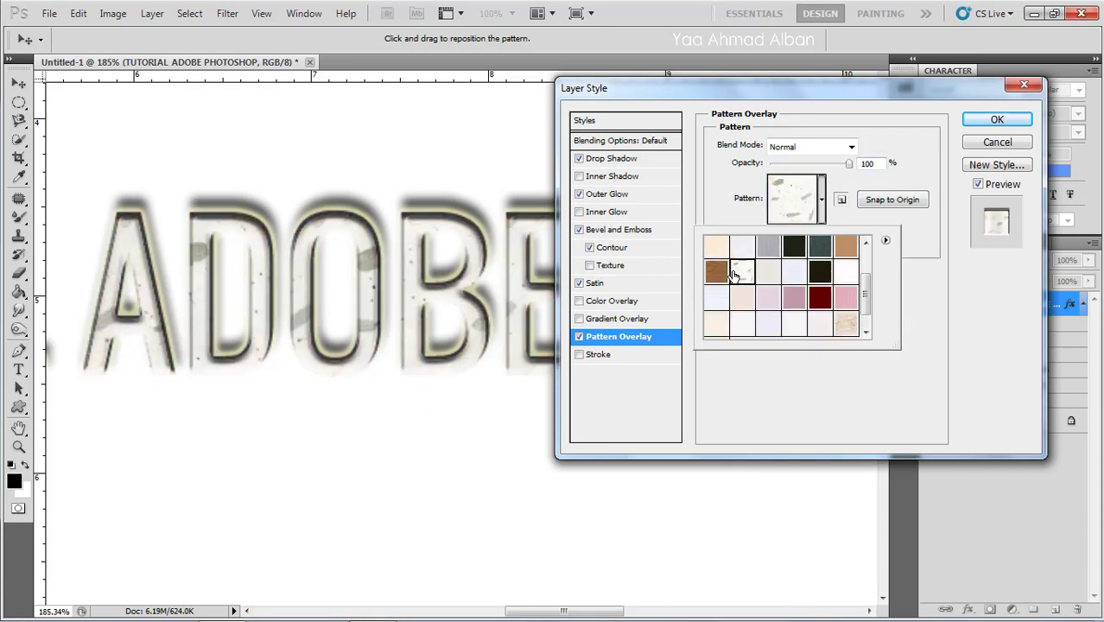
{"action": "left_click", "coordinate": [716, 249]}
{"action": "left_click", "coordinate": [714, 275]}
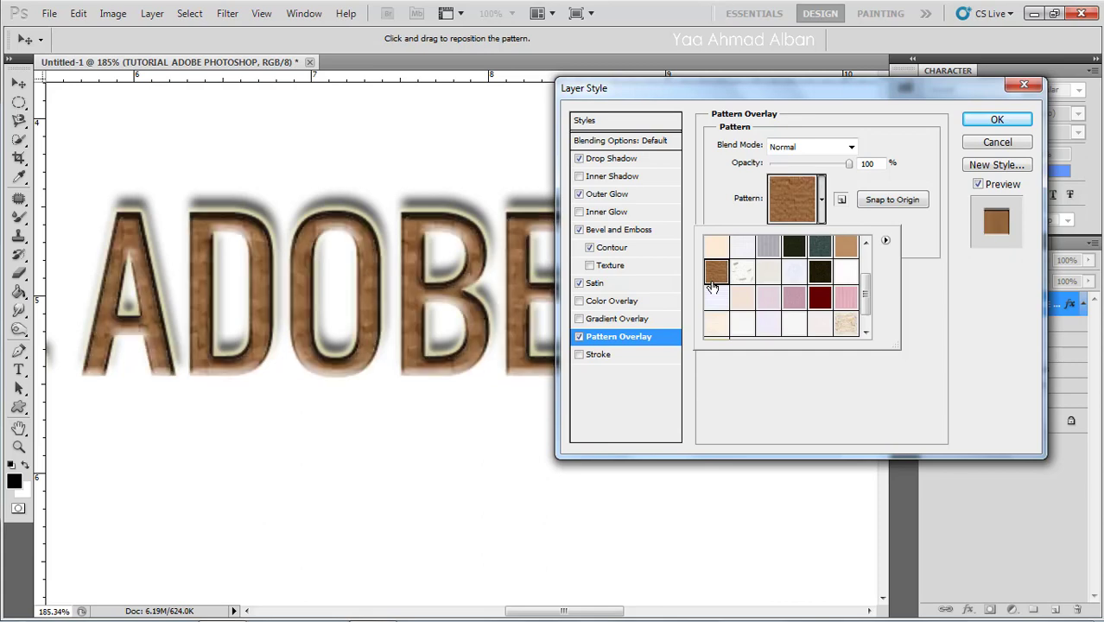
Turn the bevel Texture back on and try pink, tan and pale pink patterns for the overlay, choosing the pale pink one
{"action": "left_click", "coordinate": [590, 266]}
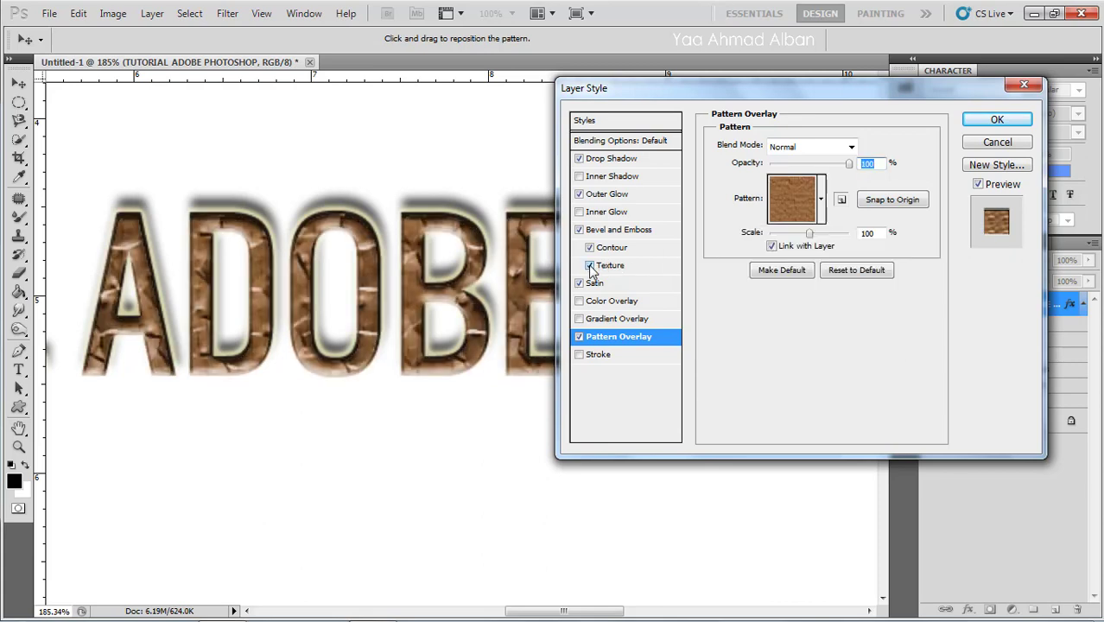
{"action": "left_click", "coordinate": [591, 266]}
{"action": "left_click", "coordinate": [591, 266]}
{"action": "left_click", "coordinate": [773, 220]}
{"action": "left_click", "coordinate": [846, 299]}
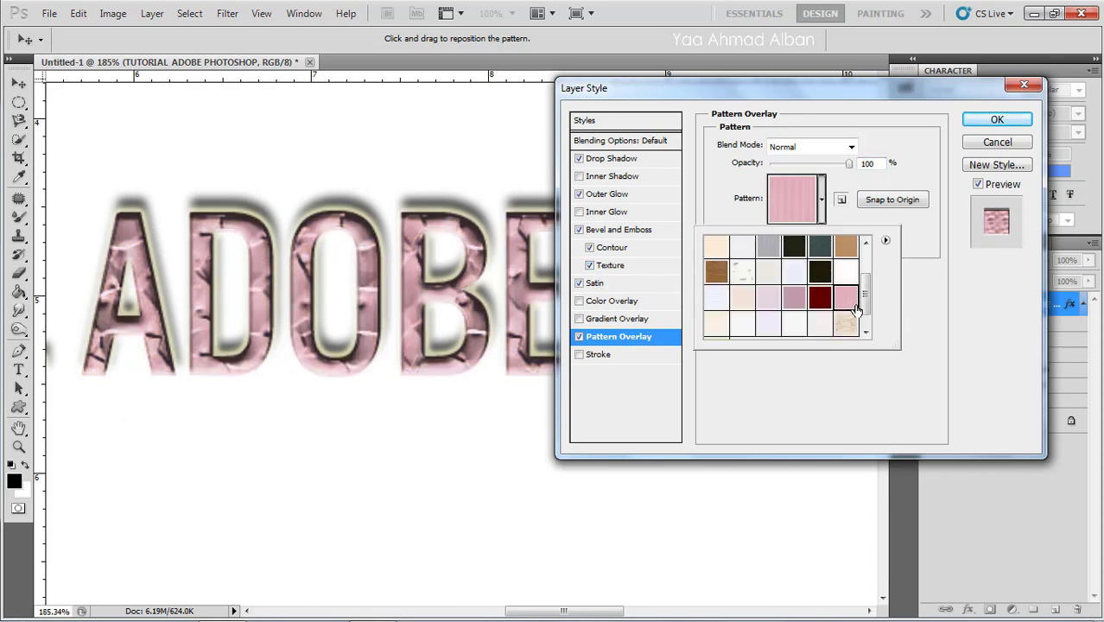
{"action": "left_click", "coordinate": [844, 249]}
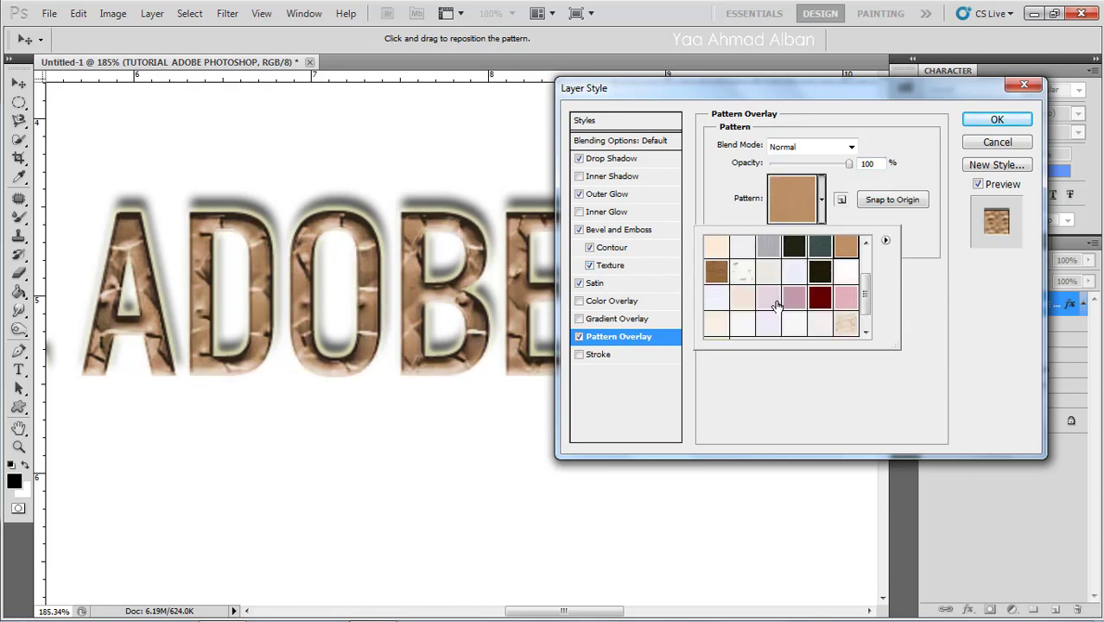
{"action": "left_click", "coordinate": [775, 302]}
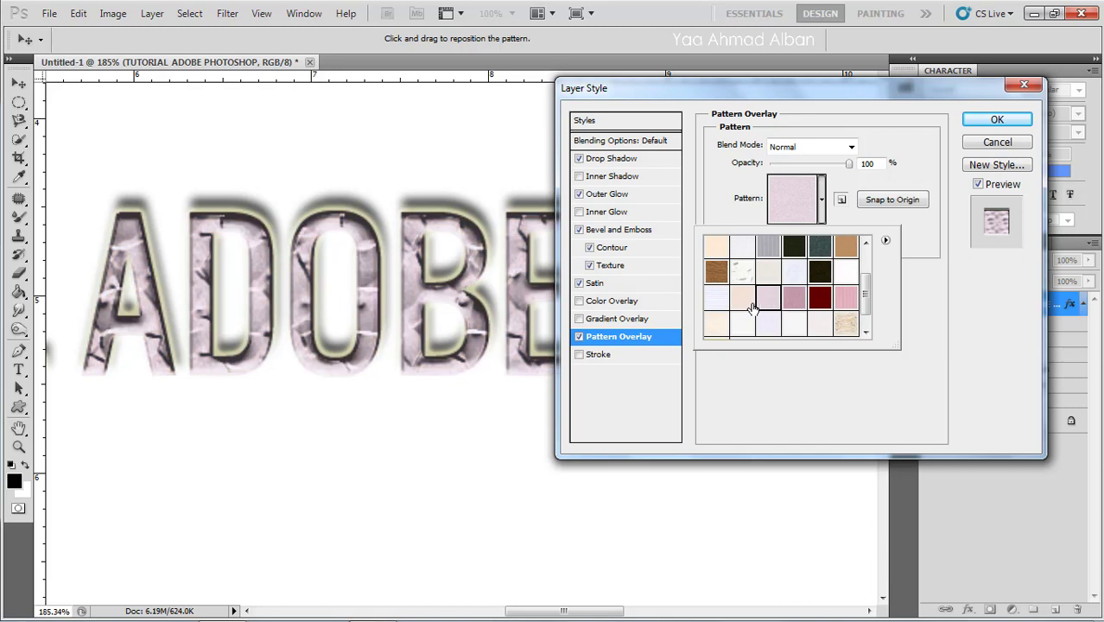
Turn Gradient Overlay back on and add a 3 px black Stroke to the text
{"action": "left_click", "coordinate": [581, 318]}
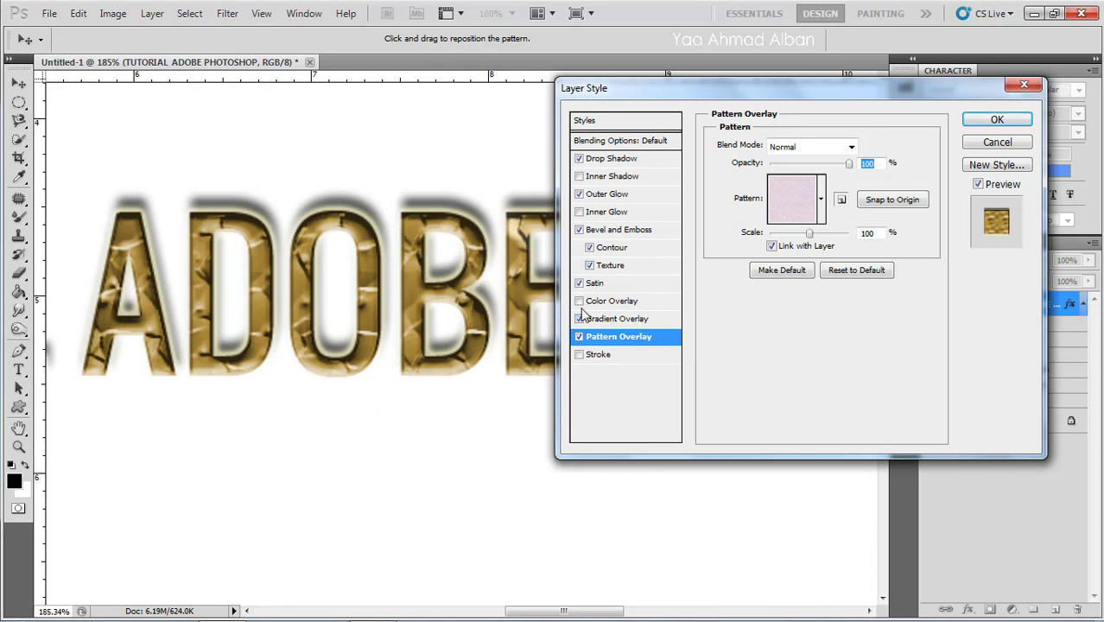
{"action": "left_click", "coordinate": [603, 356]}
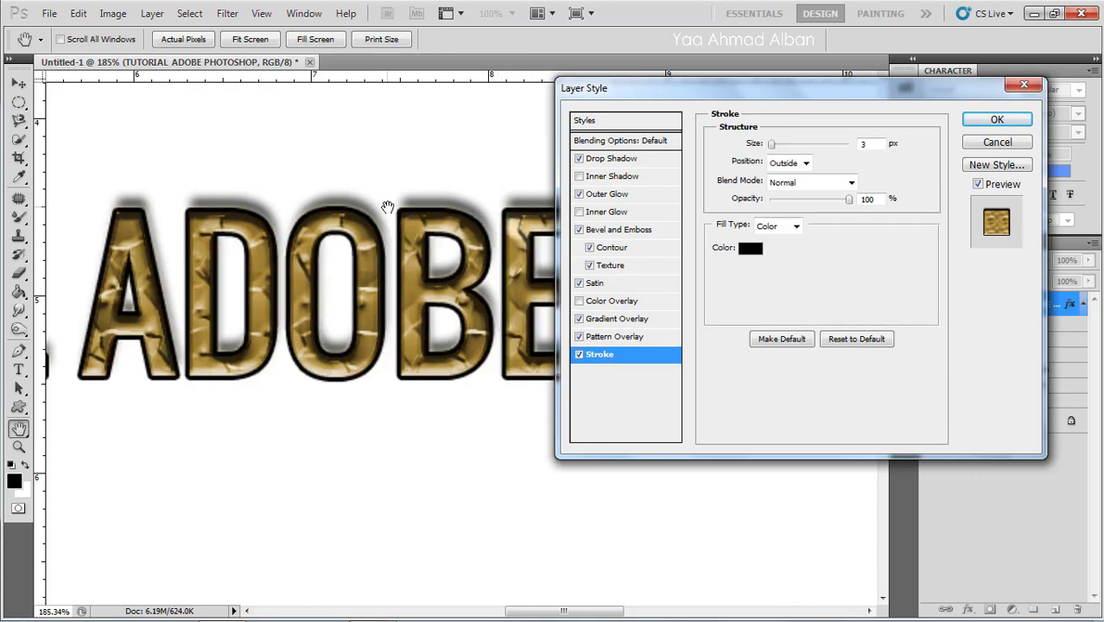
Try the Inside and Center positions for the text's stroke and return it to Outside
{"action": "left_click", "coordinate": [805, 164]}
{"action": "left_click", "coordinate": [801, 190]}
{"action": "left_click", "coordinate": [806, 167]}
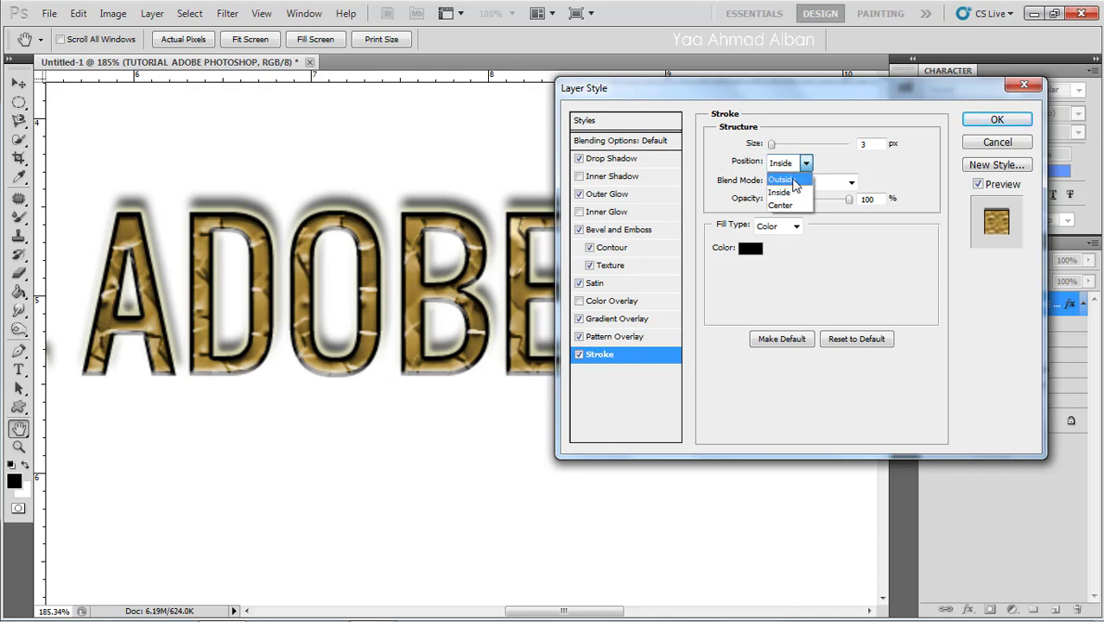
{"action": "left_click", "coordinate": [792, 206]}
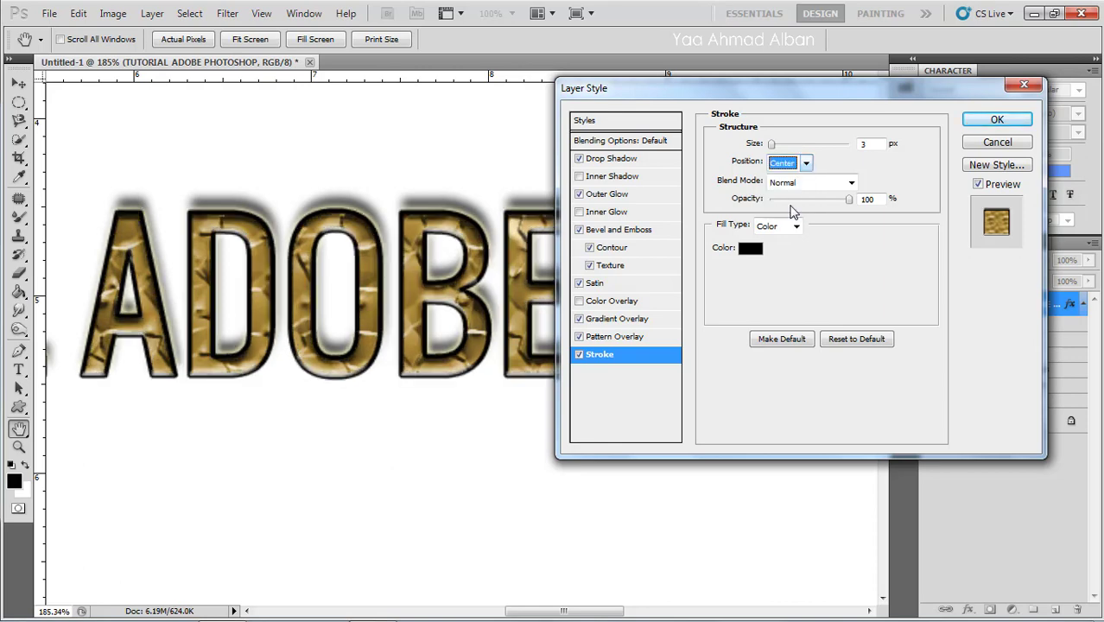
{"action": "left_click", "coordinate": [805, 163]}
{"action": "left_click", "coordinate": [801, 190]}
{"action": "left_click", "coordinate": [805, 168]}
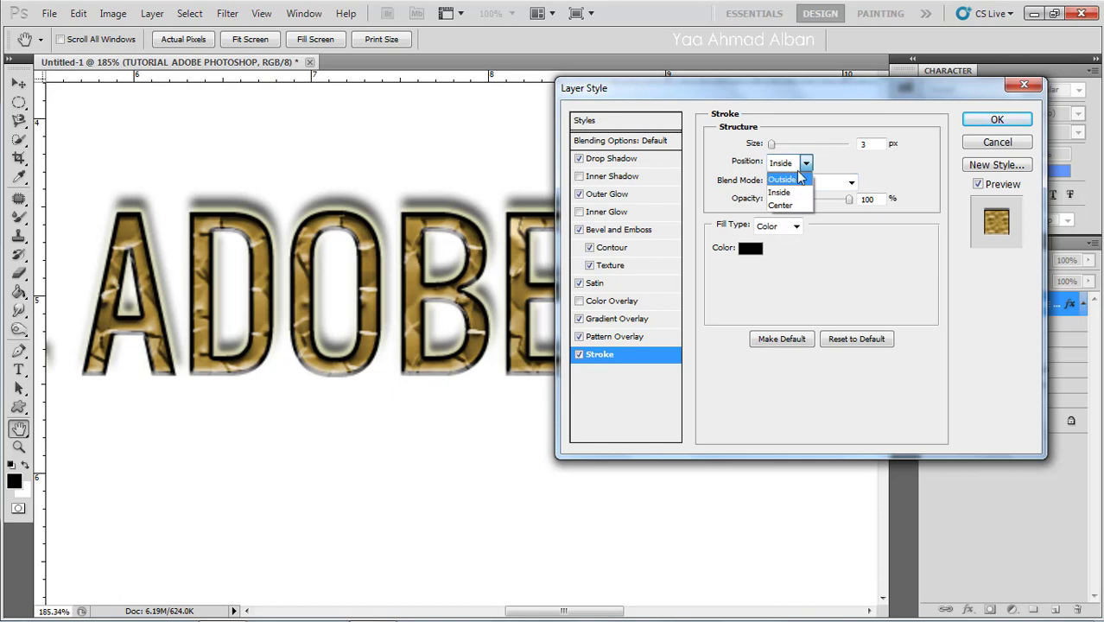
{"action": "left_click", "coordinate": [796, 170]}
Reduce the stroke's size slightly and change its color from black to an orange-brown
{"action": "mouse_move", "coordinate": [775, 147]}
{"action": "left_mouse_down"}
{"action": "mouse_move", "coordinate": [826, 145]}
{"action": "mouse_move", "coordinate": [769, 149]}
{"action": "left_mouse_up"}
{"action": "left_click", "coordinate": [749, 248]}
{"action": "left_click", "coordinate": [662, 234]}
{"action": "left_click_drag", "start_coordinate": [663, 234], "coordinate": [792, 358]}
{"action": "left_click", "coordinate": [834, 378]}
{"action": "left_click_drag", "start_coordinate": [784, 206], "coordinate": [764, 290]}
{"action": "left_click", "coordinate": [994, 189]}
Reposition the text's drop shadow to a 29° angle and 10 px distance, set its size to 3 px, and apply the layer style
{"action": "left_click", "coordinate": [611, 159]}
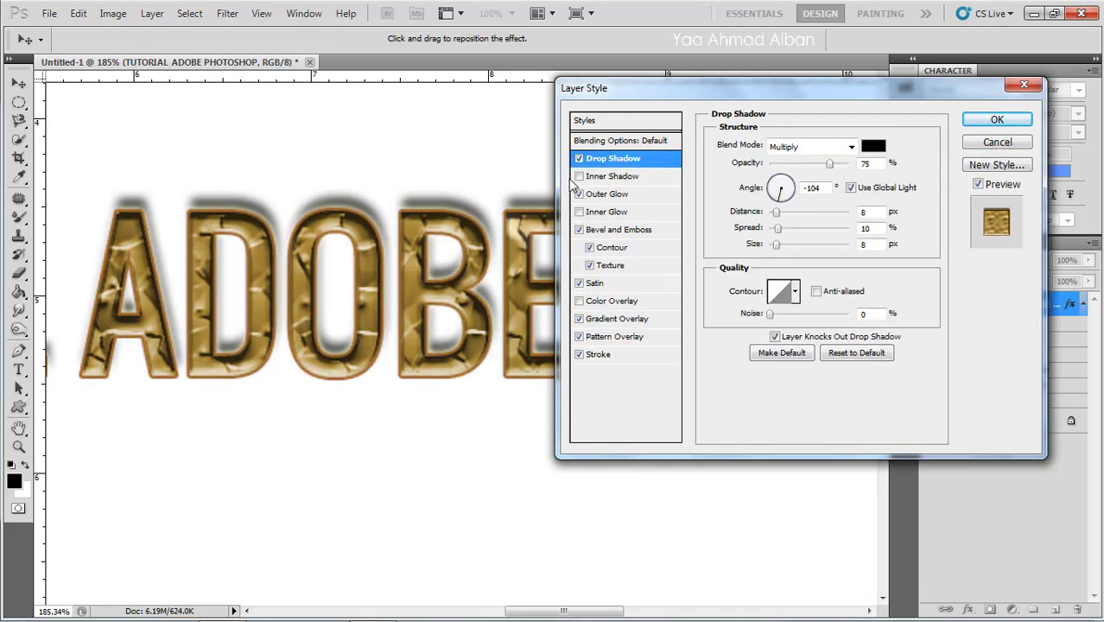
{"action": "left_click_drag", "start_coordinate": [476, 240], "coordinate": [472, 246]}
{"action": "left_click_drag", "start_coordinate": [775, 245], "coordinate": [769, 245]}
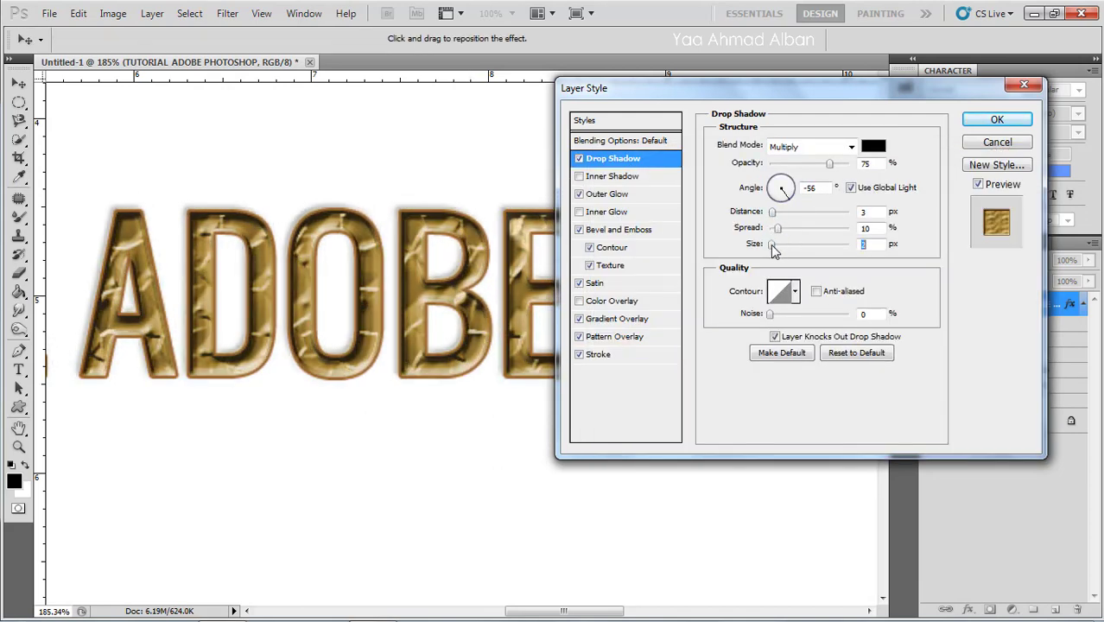
{"action": "left_click_drag", "start_coordinate": [509, 276], "coordinate": [506, 275]}
{"action": "left_click_drag", "start_coordinate": [774, 213], "coordinate": [772, 247]}
{"action": "left_click_drag", "start_coordinate": [475, 282], "coordinate": [468, 291]}
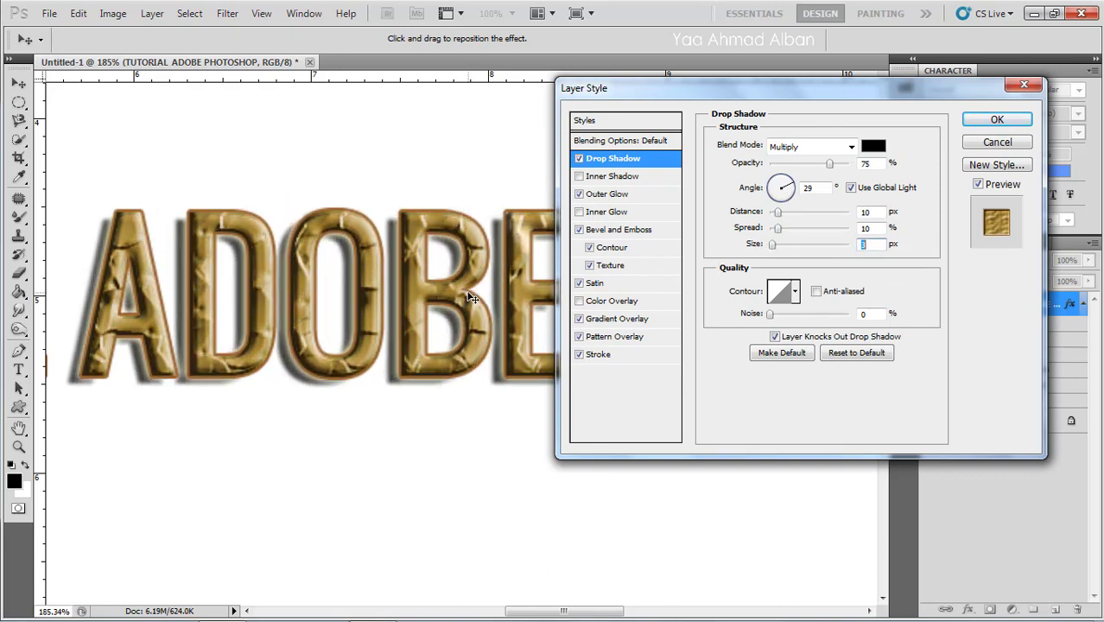
{"action": "left_click", "coordinate": [995, 118]}
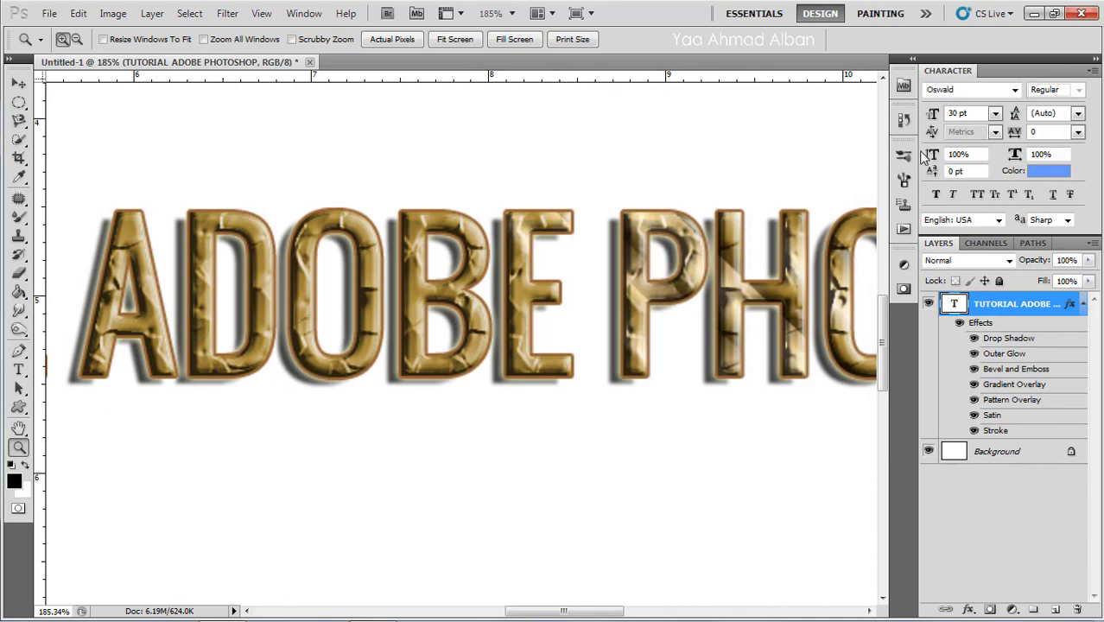
Examine the styled text across the whole canvas and close up on the word ADOBE
{"action": "key", "text": "ctrl+minus"}
{"action": "key", "text": "ctrl+minus"}
{"action": "key", "text": "ctrl+minus"}
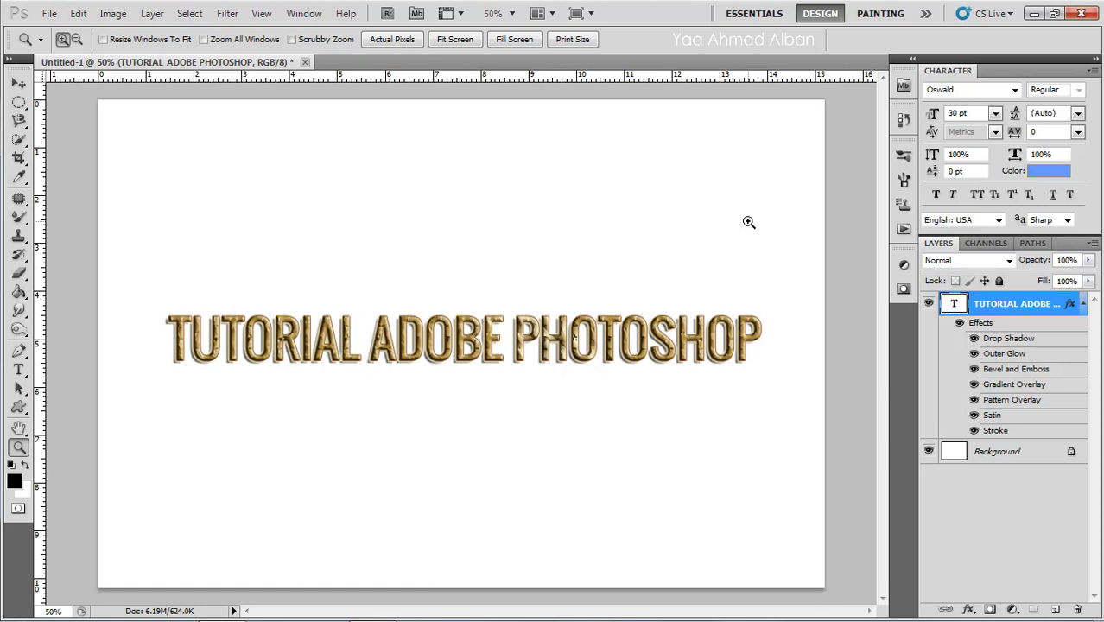
{"action": "key", "text": "ctrl+0"}
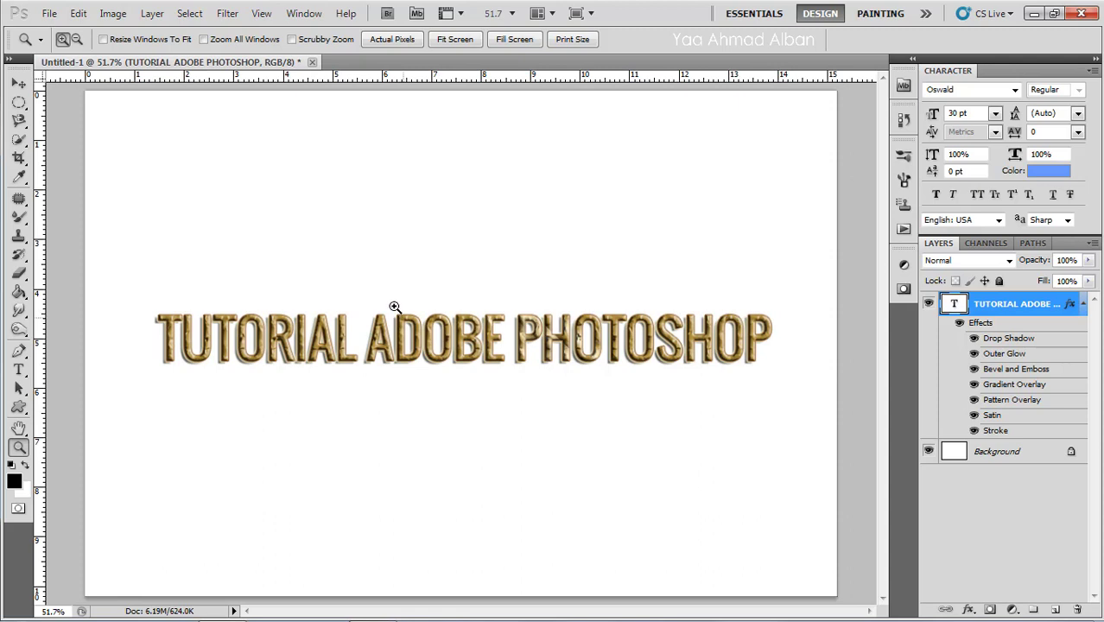
{"action": "left_click_drag", "start_coordinate": [328, 278], "coordinate": [501, 414]}
{"action": "left_click_drag", "start_coordinate": [574, 332], "coordinate": [558, 330]}
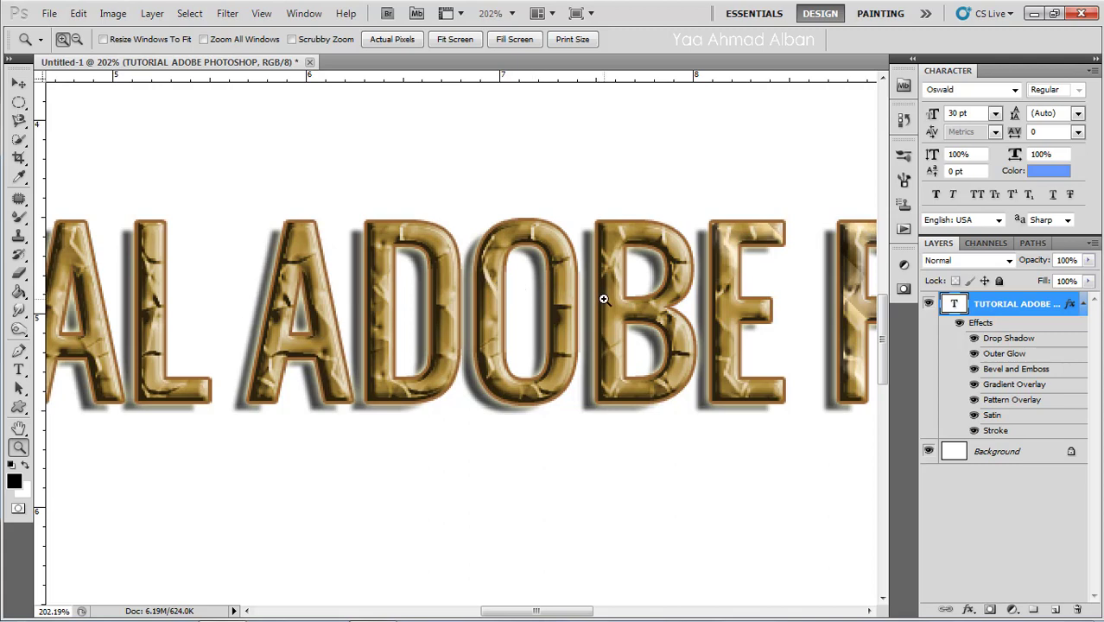
{"action": "key", "text": "ctrl+minus"}
{"action": "key", "text": "ctrl+minus"}
{"action": "key", "text": "ctrl+minus"}
{"action": "key", "text": "ctrl+minus"}
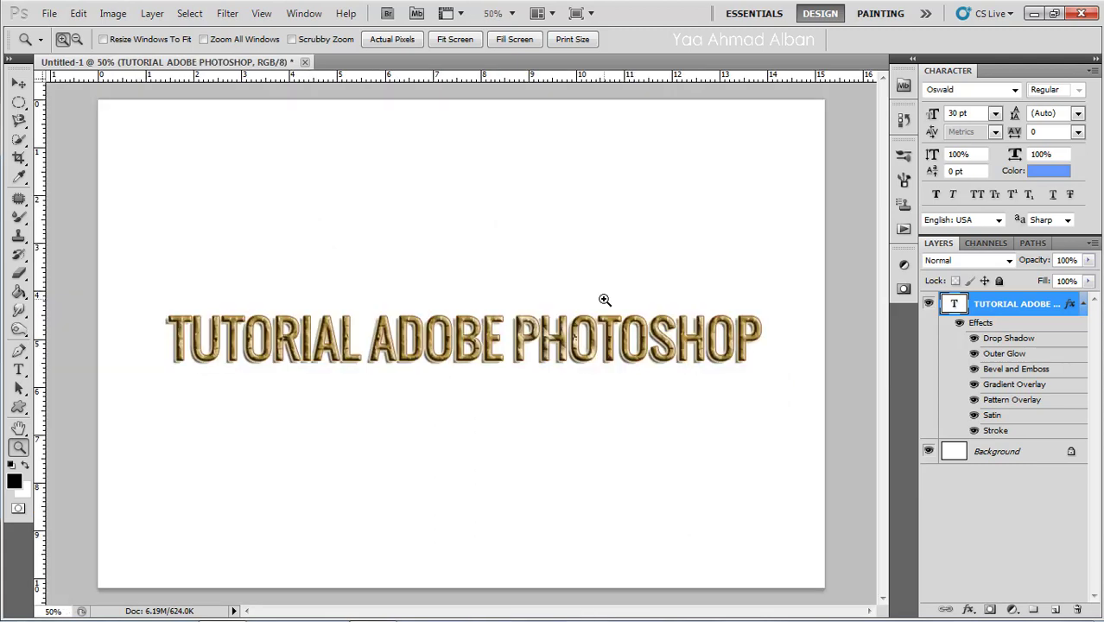